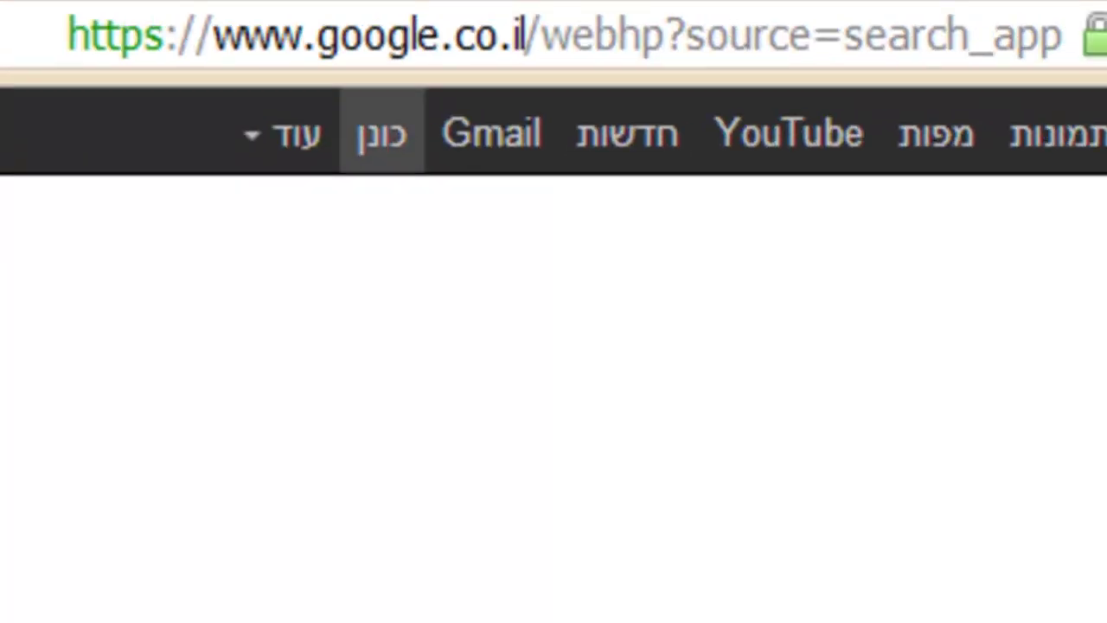
Go to Google Drive and create a new form (טופס)
left_click(380, 134)
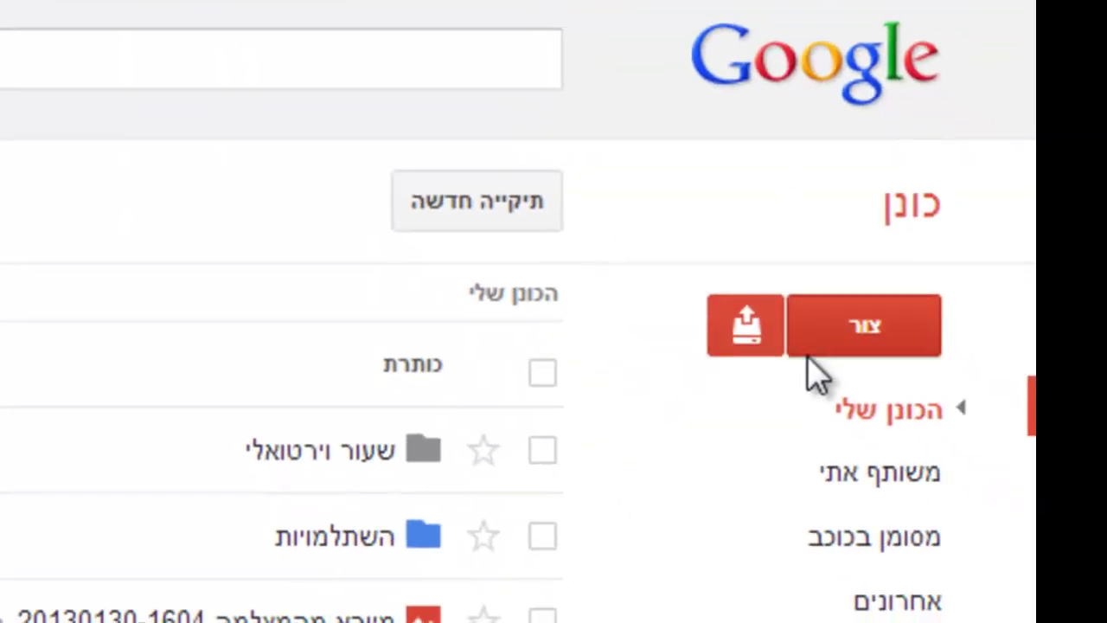
left_click(849, 345)
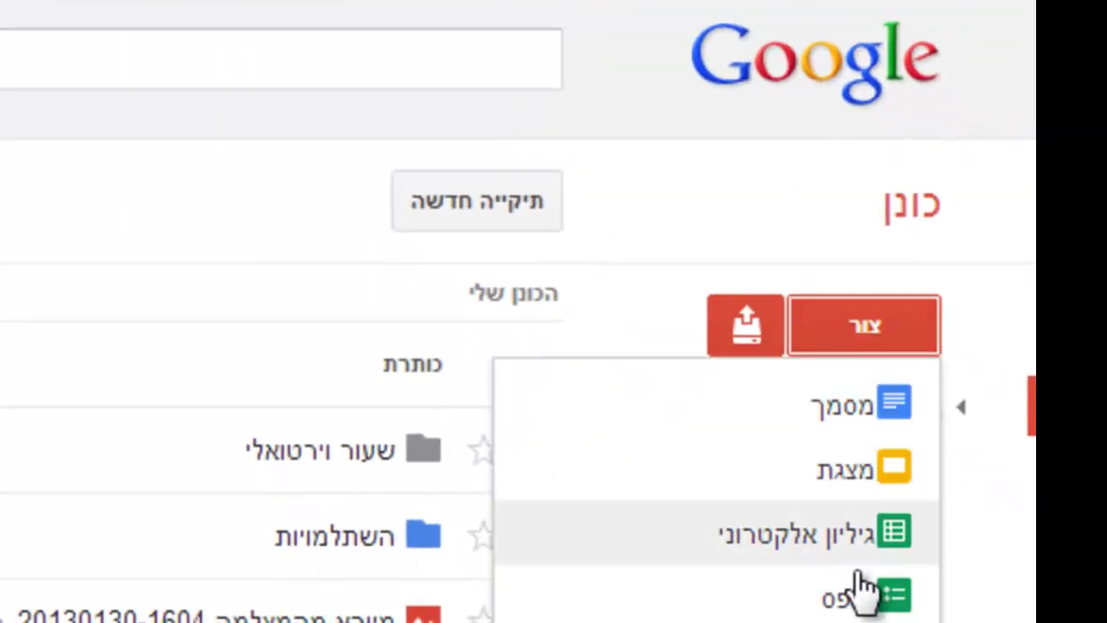
left_click(867, 605)
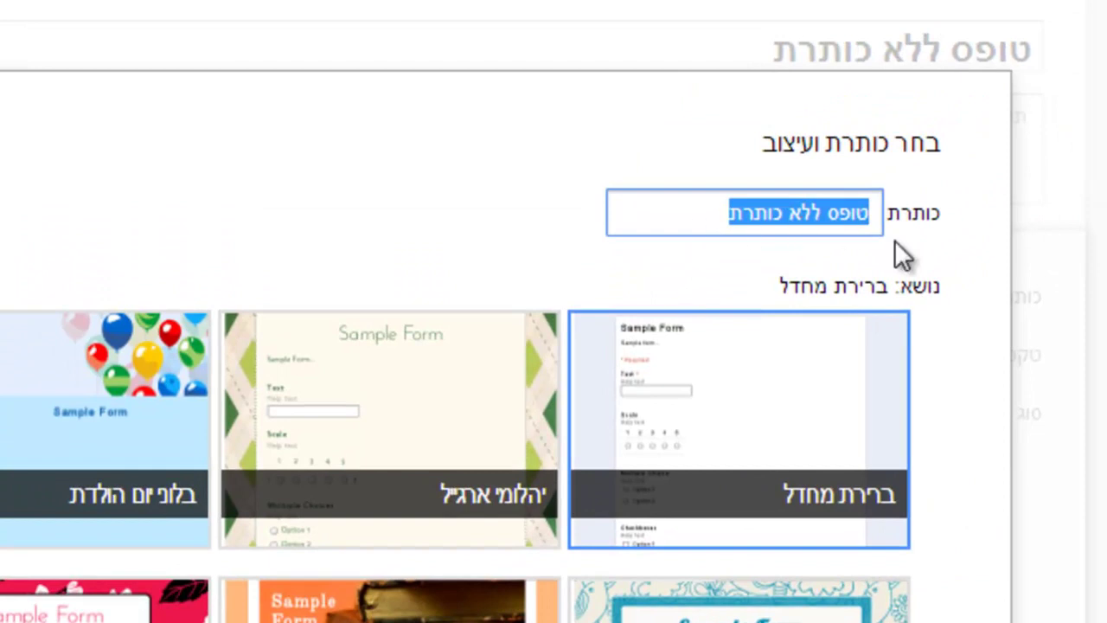
Title the new form "טופס פרטים אישיים של תלמיד" and apply the "ספרים קלאסיים" theme
type("טופס ")
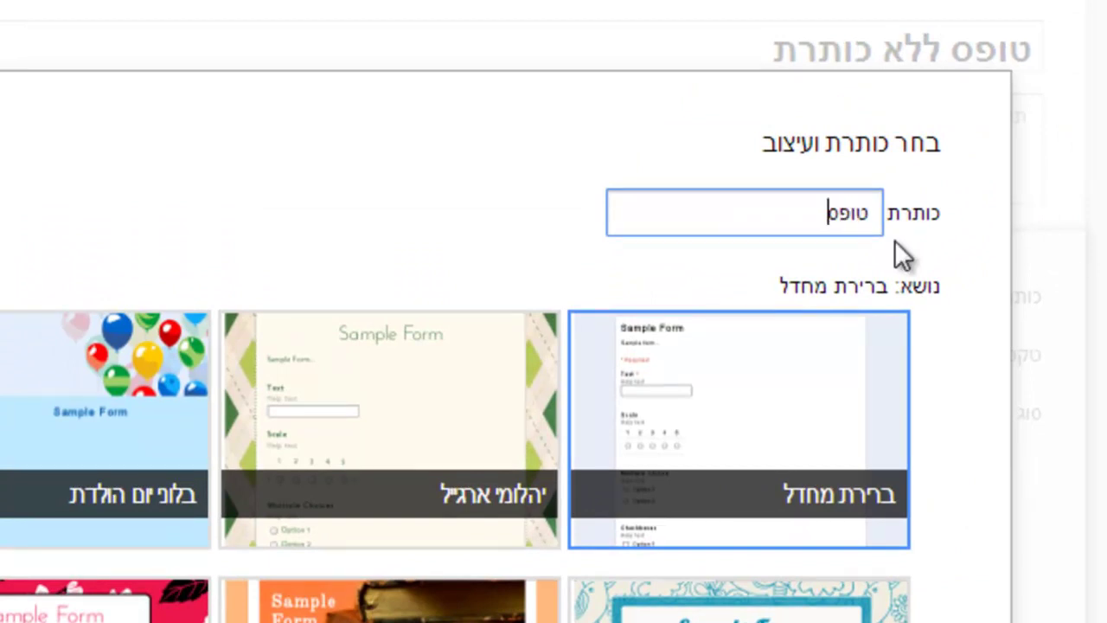
type("פרטים אישי")
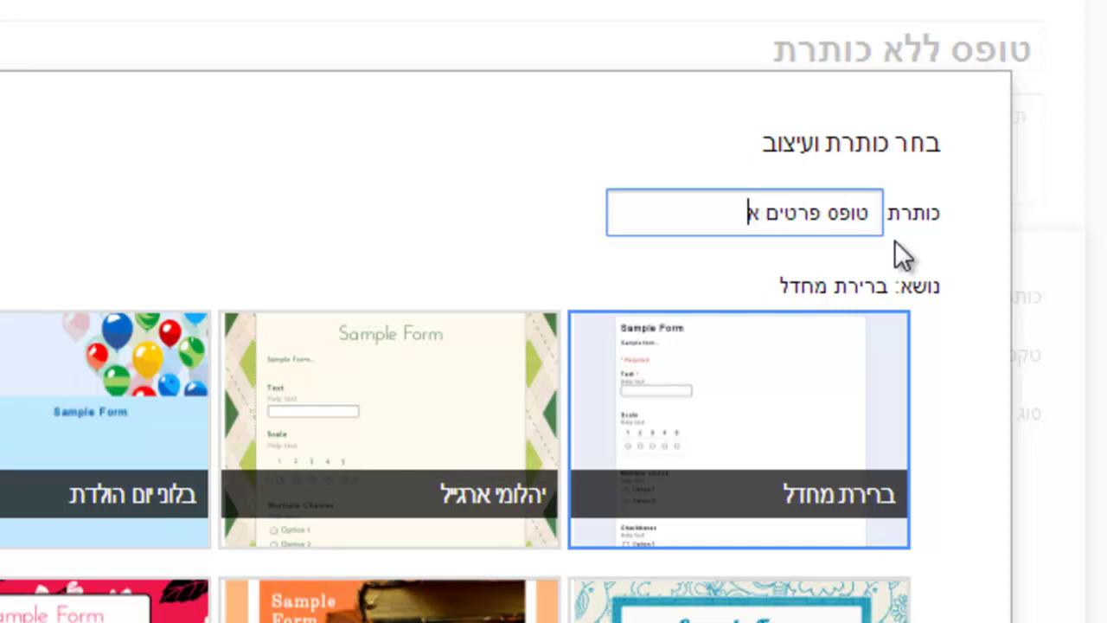
type("ים של תלמיד")
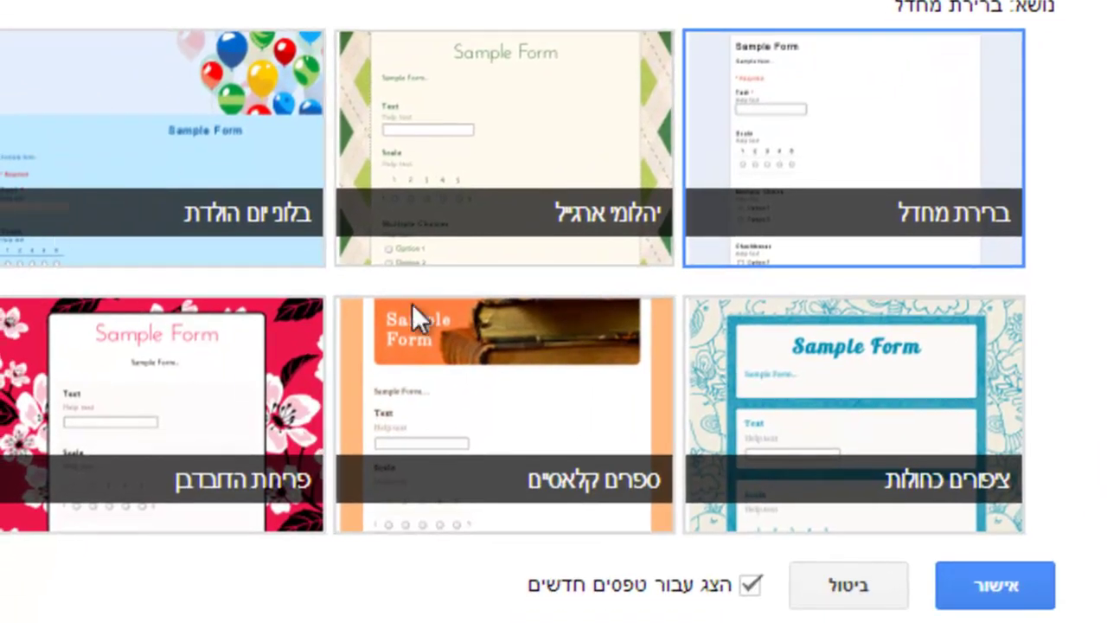
left_click(441, 329)
scroll(442, 329, "down", 2)
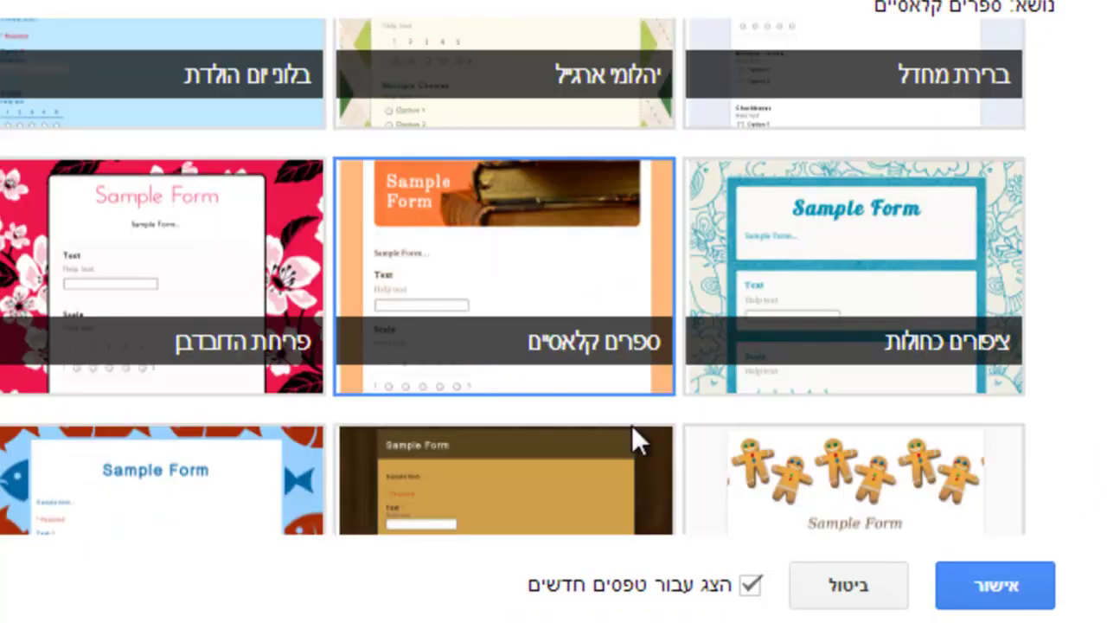
left_click(994, 588)
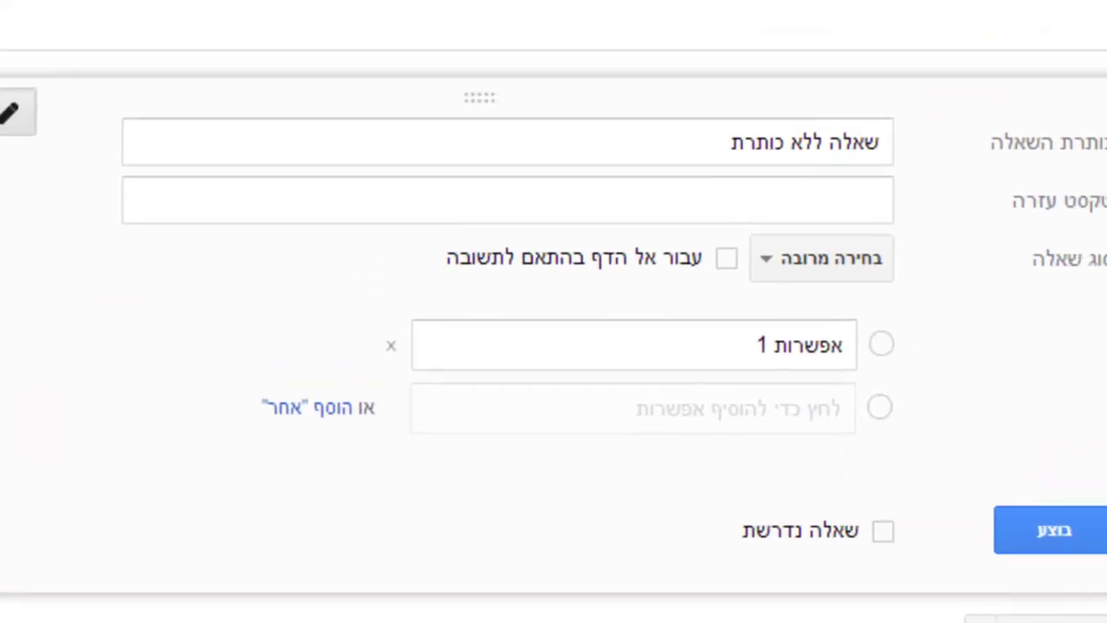
Enter the form description "תלמיד יקר אנא הקפד על מילוי כל הפרטים"
left_click(972, 183)
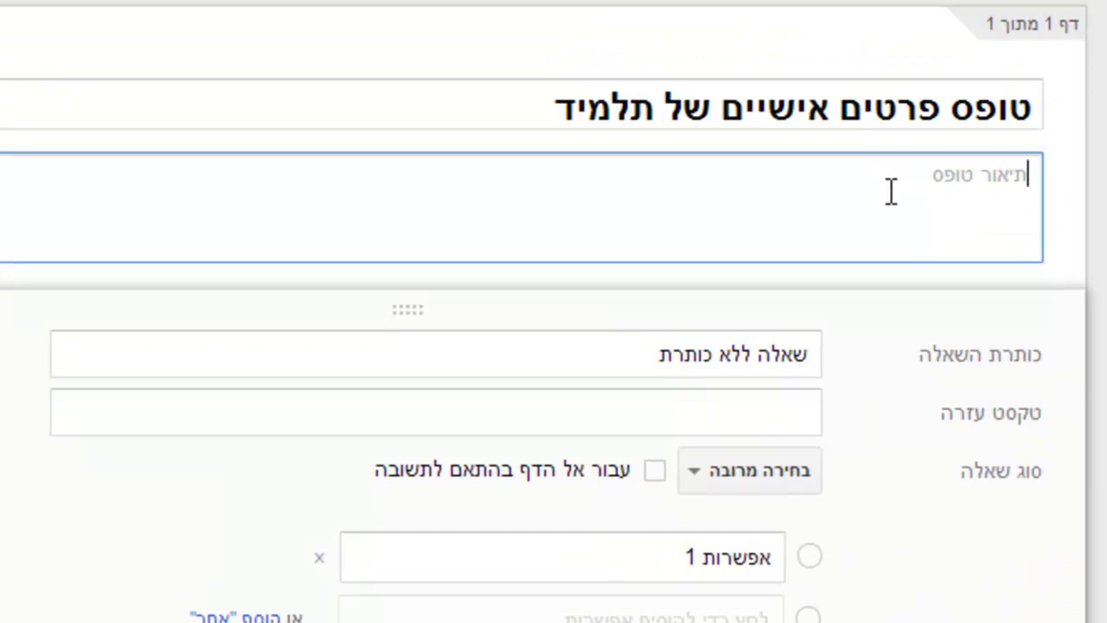
type("תלמיד יקר אנא הקפד על מילוי כל הפרטים")
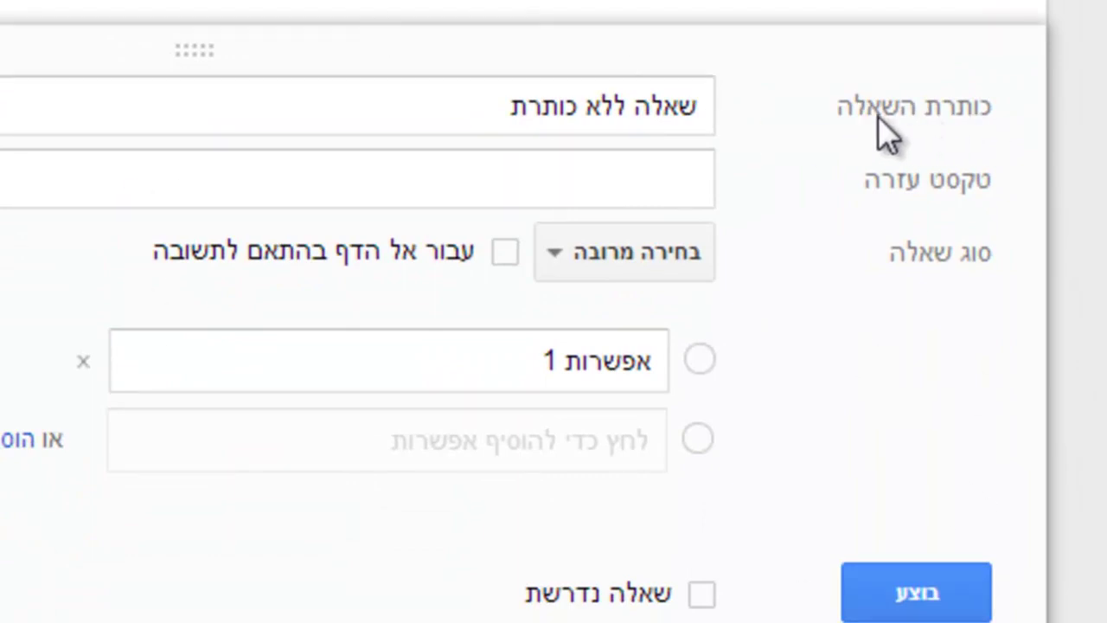
Title the first question "שם פרטי של התלמיד" and give it the help text "נא הקלד רק שם פרטי"
left_click_drag(464, 103, 761, 92)
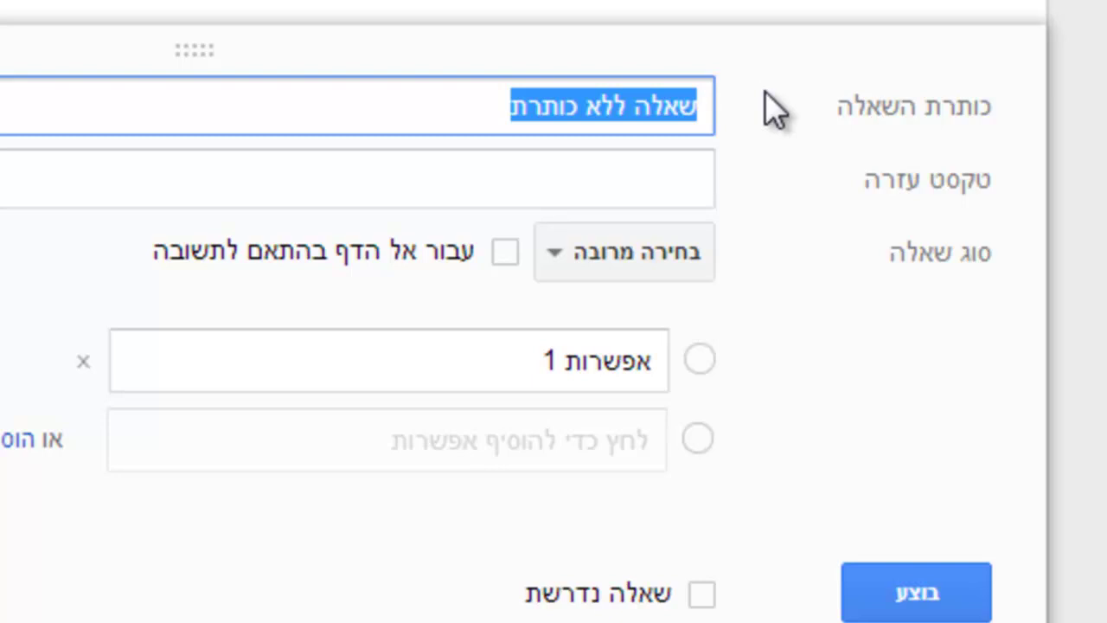
type("שם התלמיד")
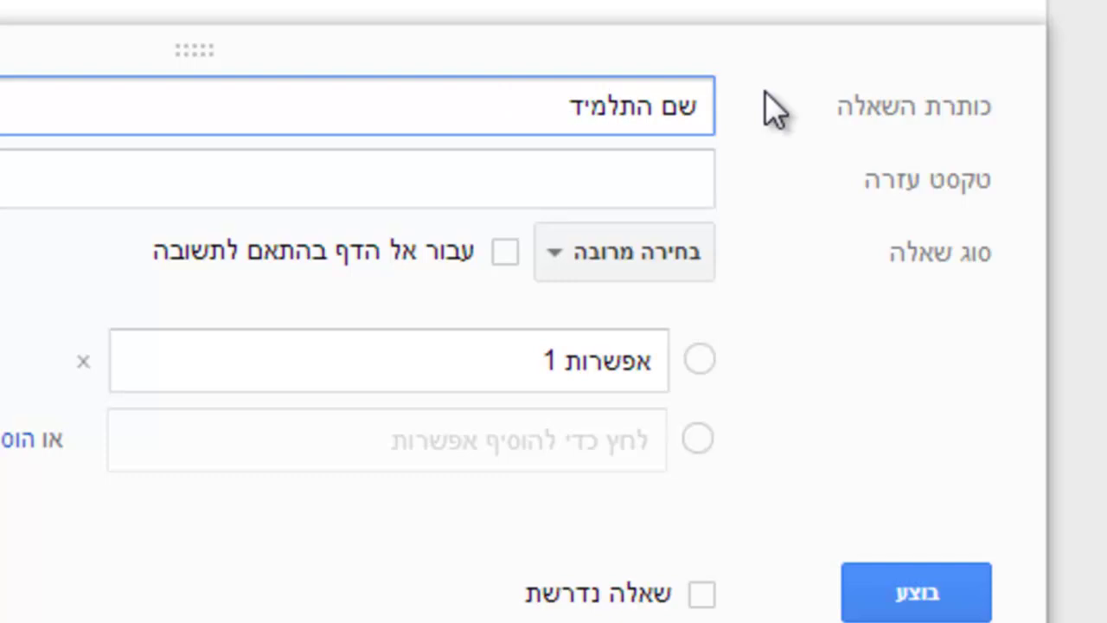
left_click(654, 162)
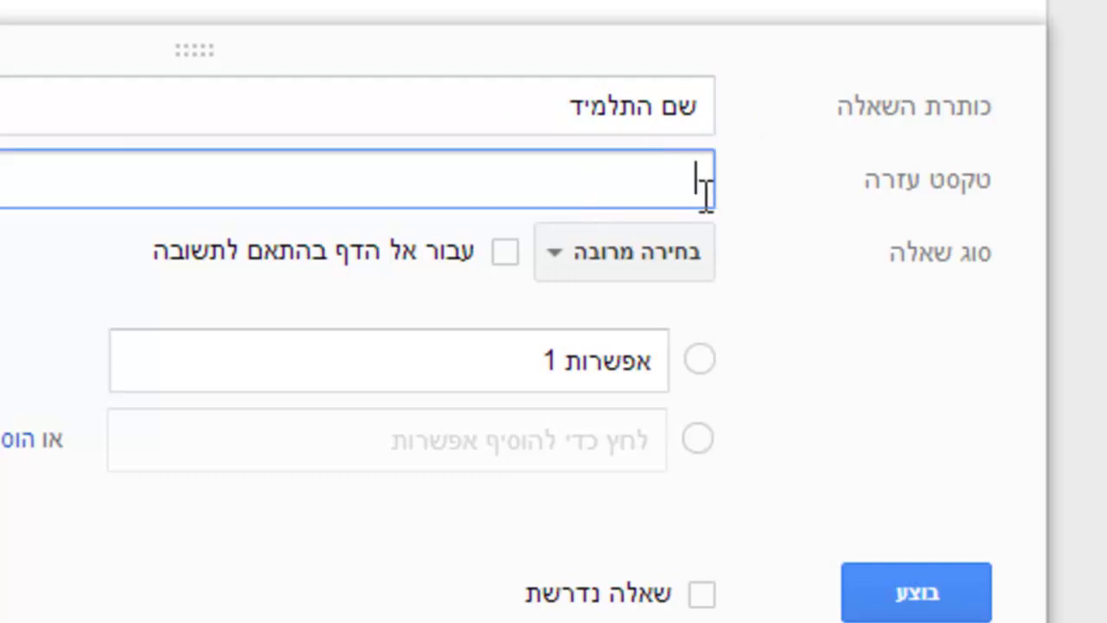
type("נא הקל")
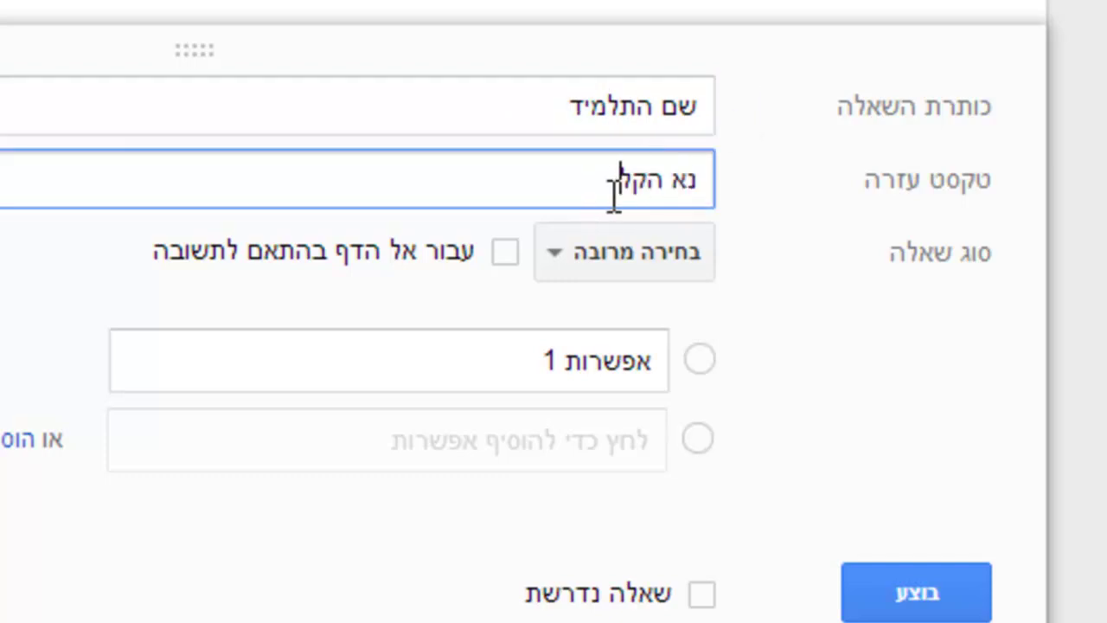
type("ד רק שם פרטי")
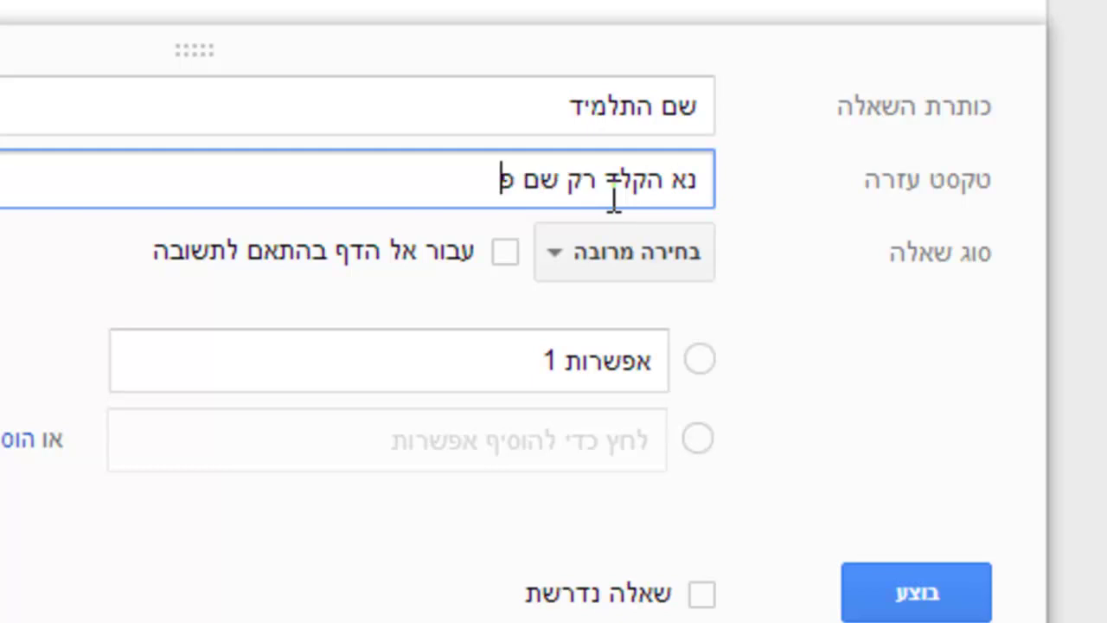
left_click(653, 111)
type("פרטי של")
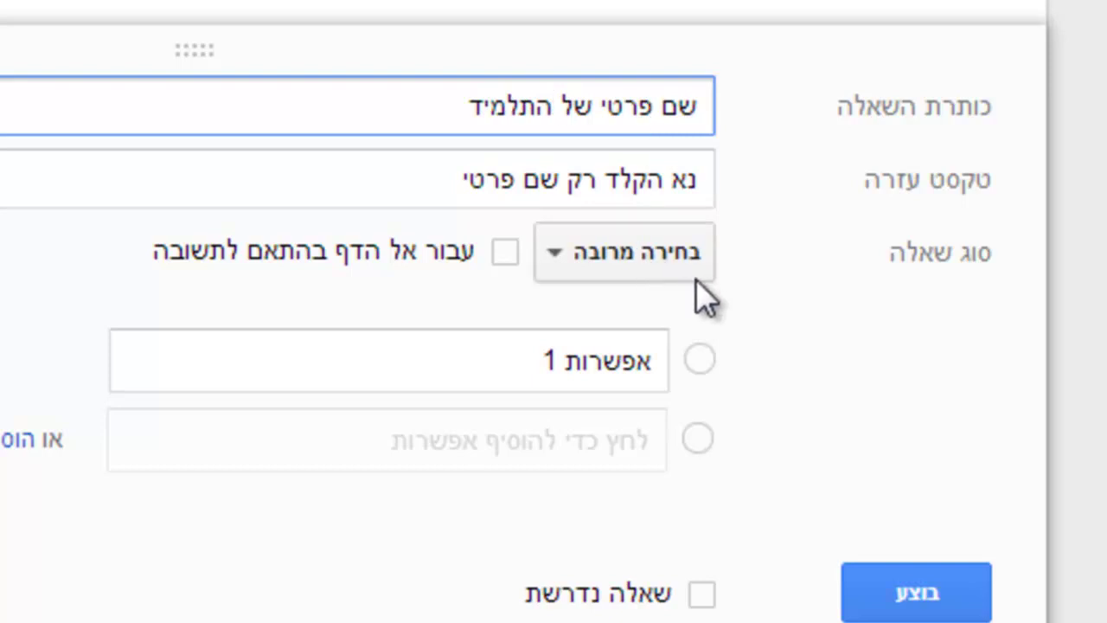
Set the first question's type to text (טקסט) and finish editing the question
left_click(549, 266)
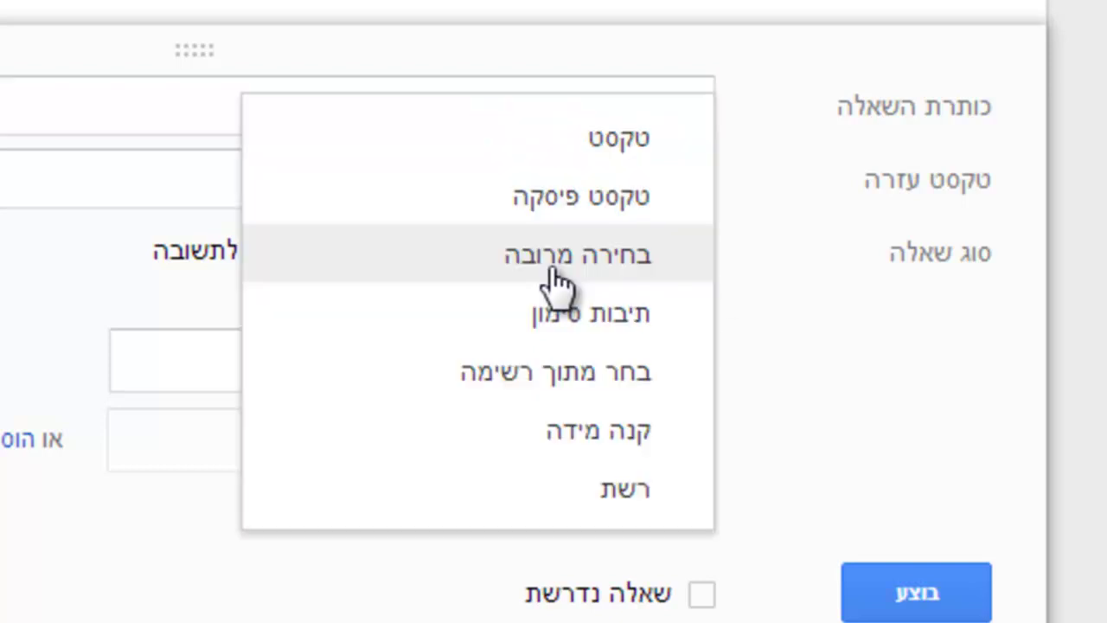
left_click(649, 147)
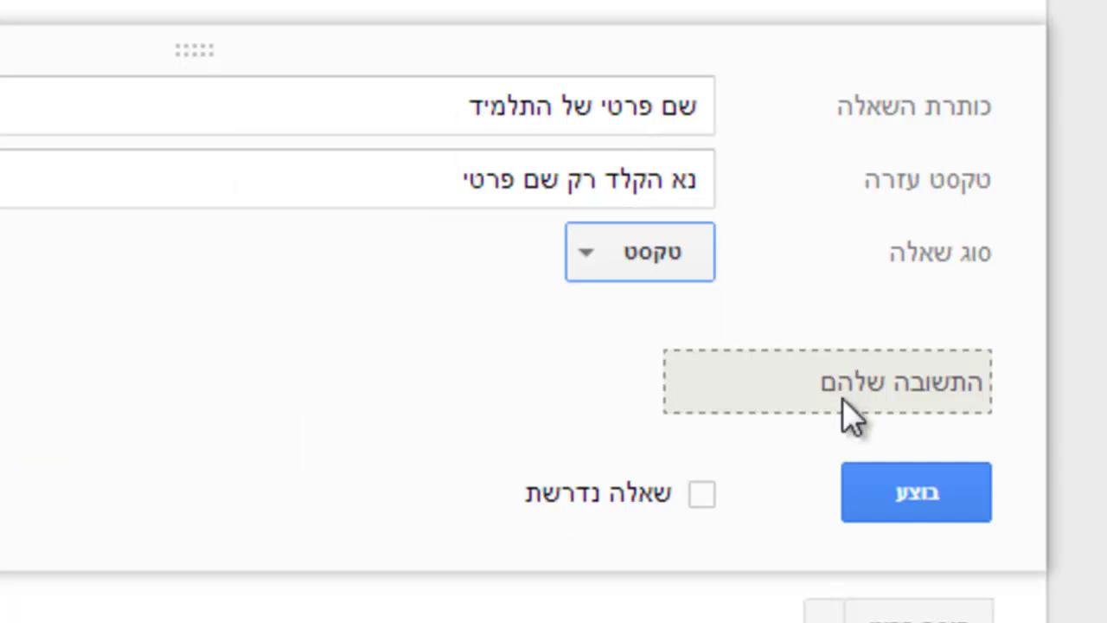
left_click(918, 501)
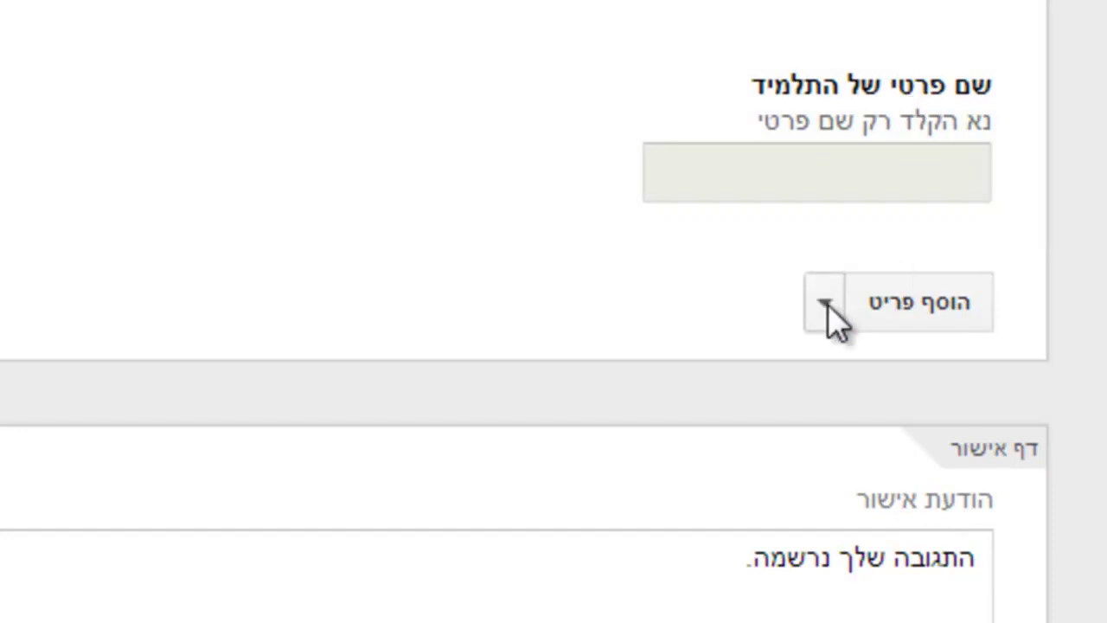
Add a second text question titled "שם משפחה של התלמיד" and finish editing it
left_click(907, 315)
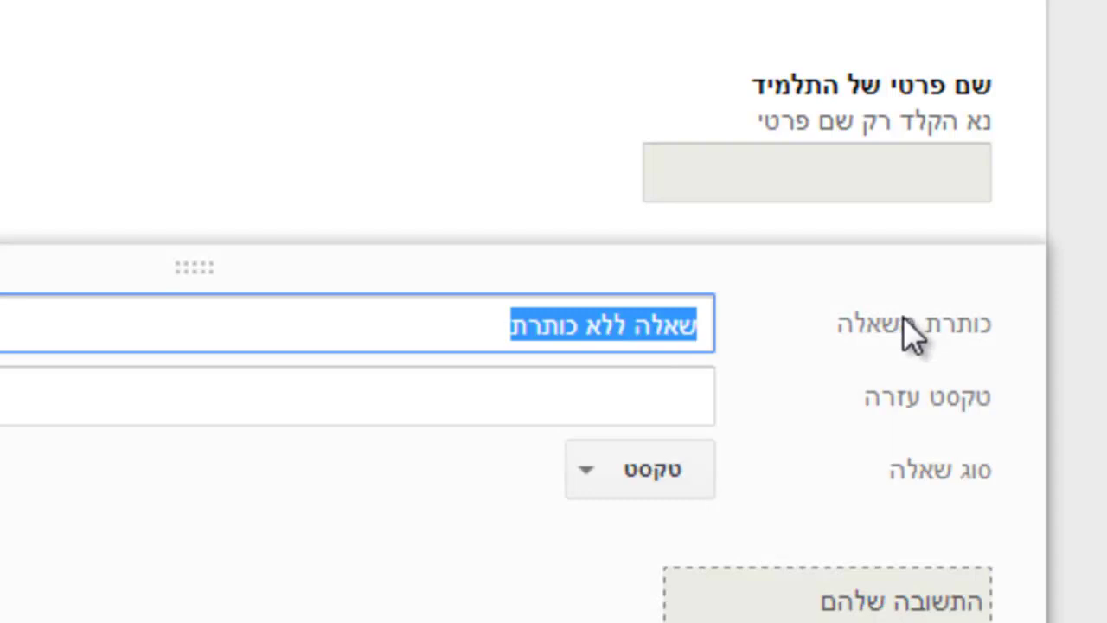
type("שם משפחה של התלמיד")
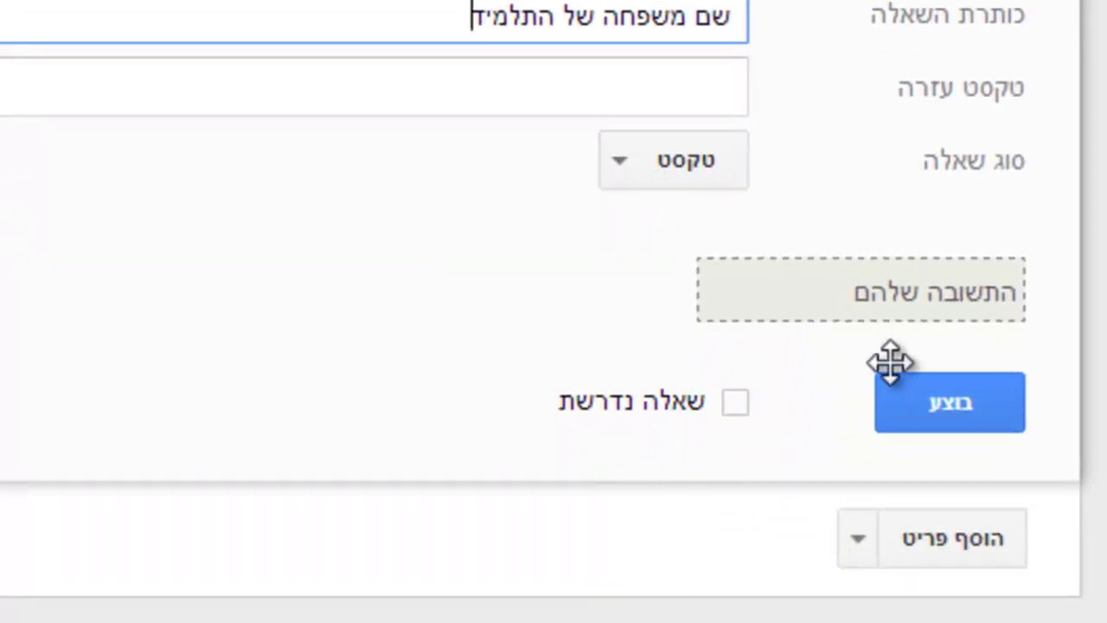
left_click(956, 407)
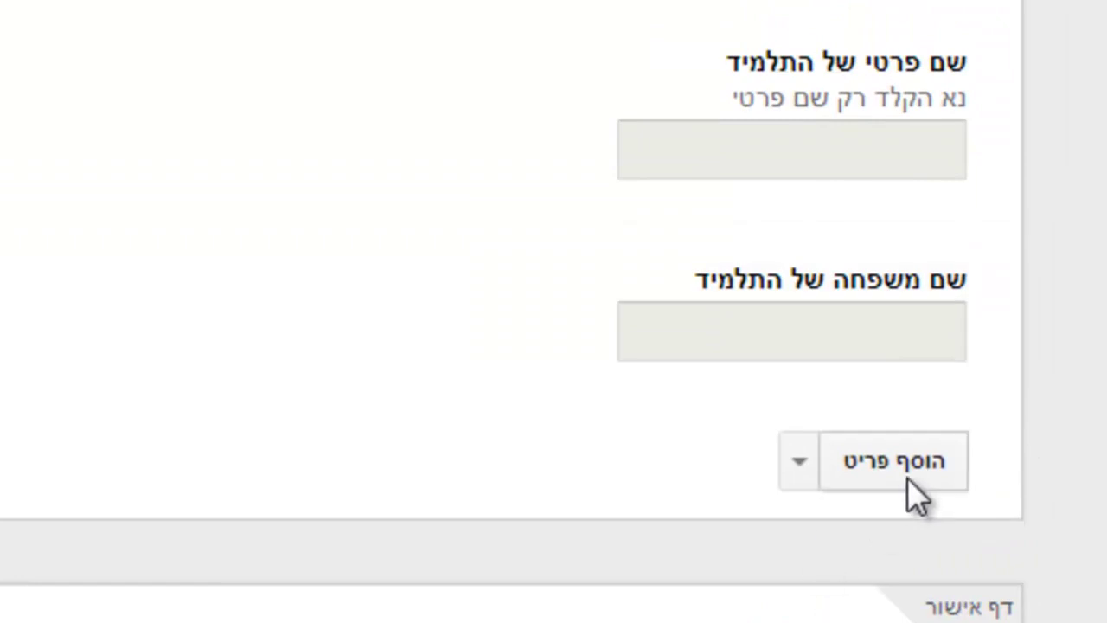
Add a multiple-choice question (בחירה מרובה) titled "מגדר" with the options "זכר" and "נקבה", and finish editing it
left_click(798, 476)
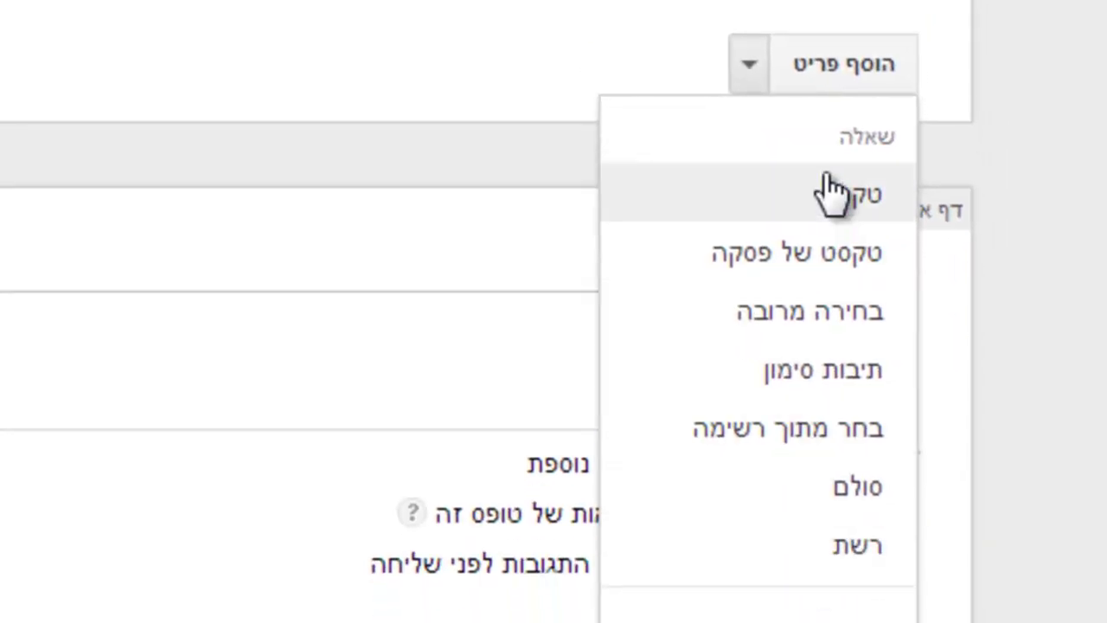
left_click(799, 330)
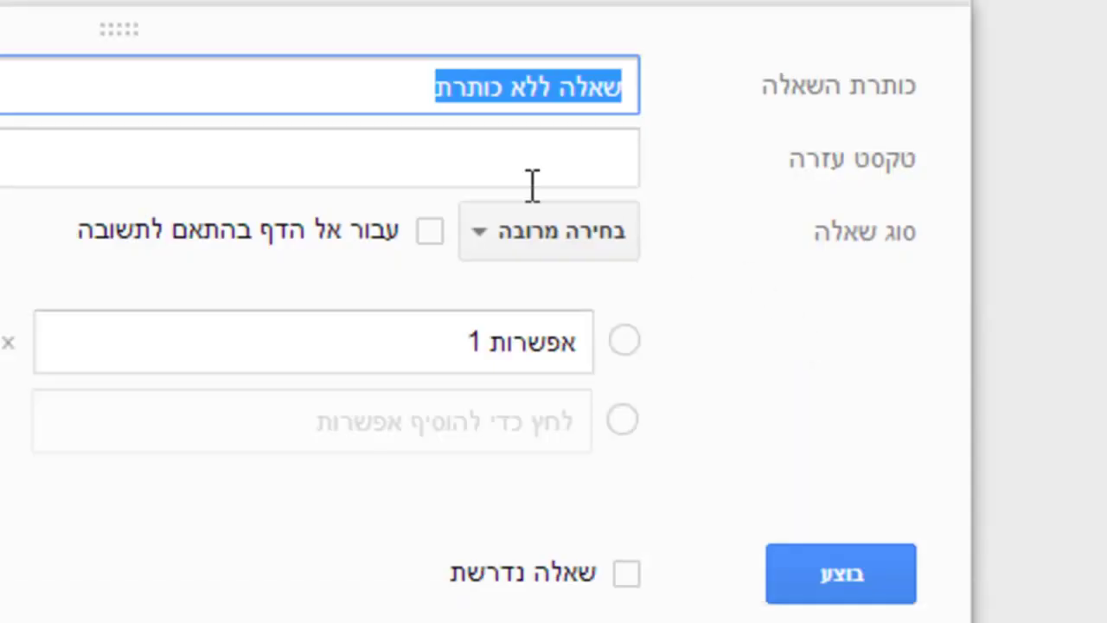
type("מגדר")
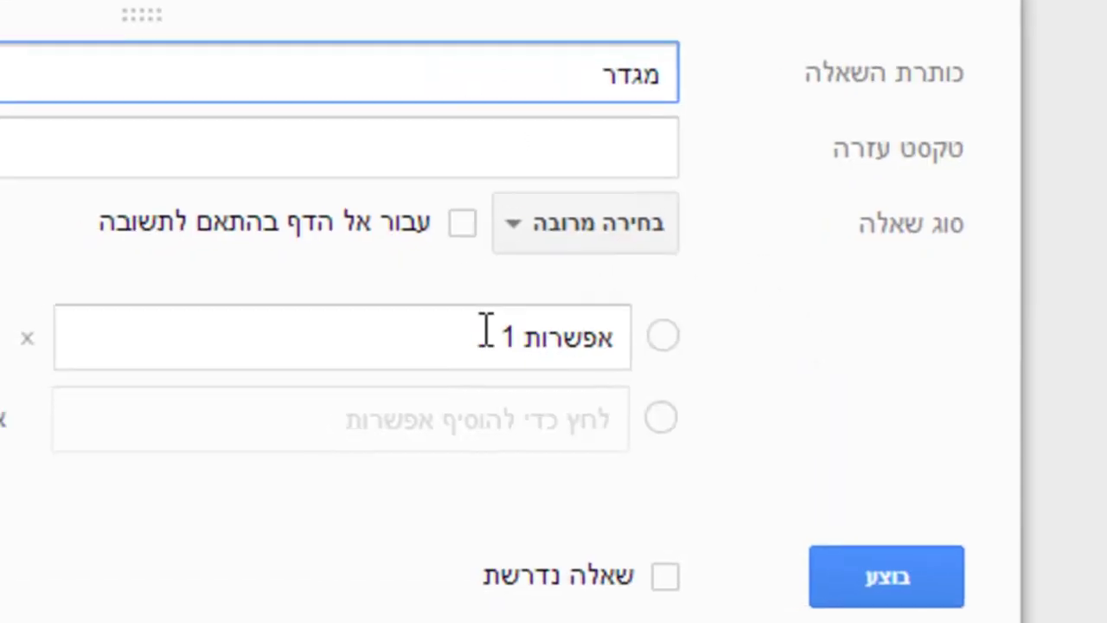
left_click_drag(481, 337, 587, 349)
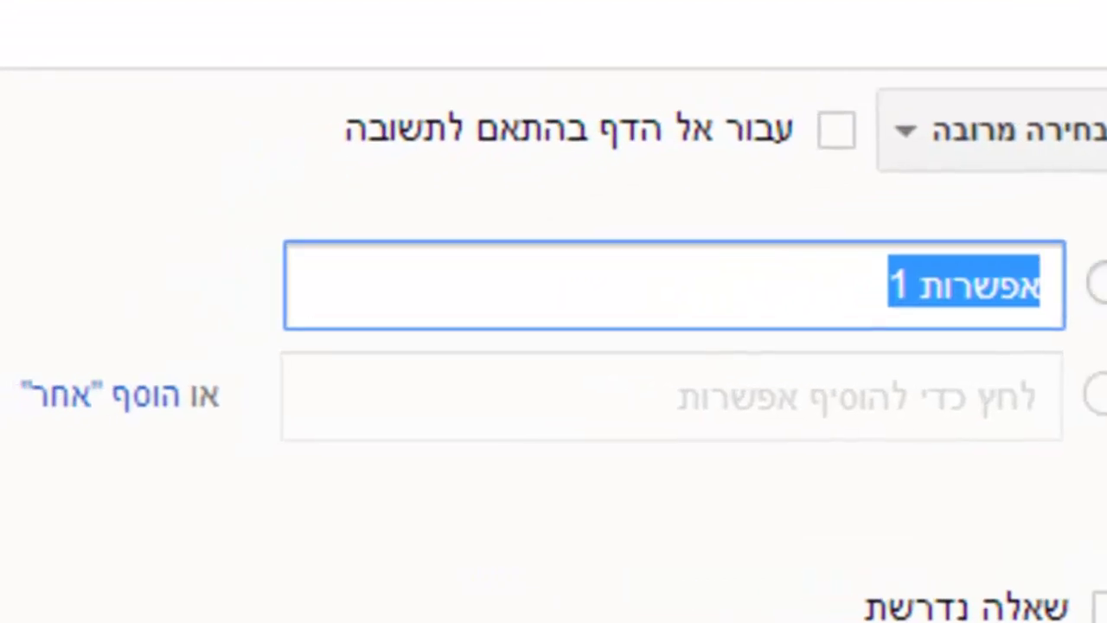
type("זכר")
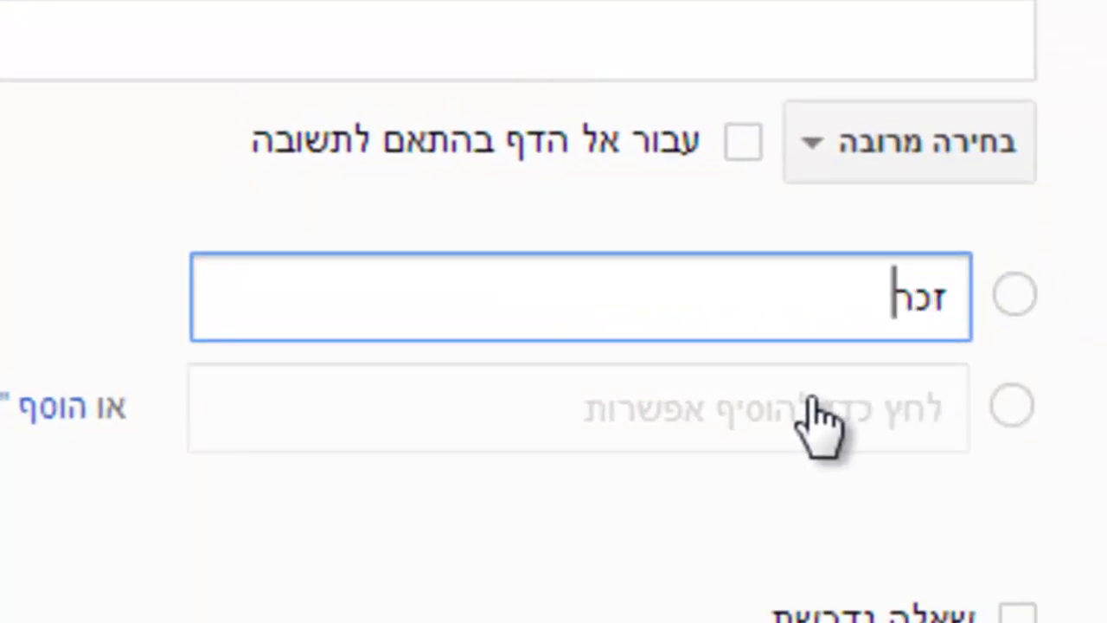
left_click(882, 424)
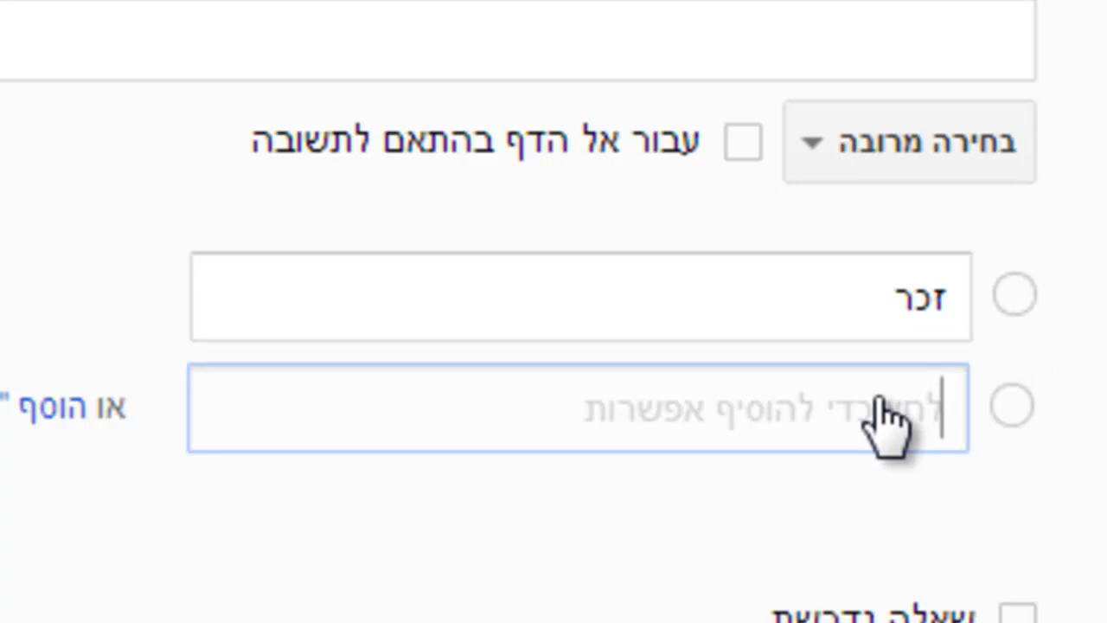
type("נקבה")
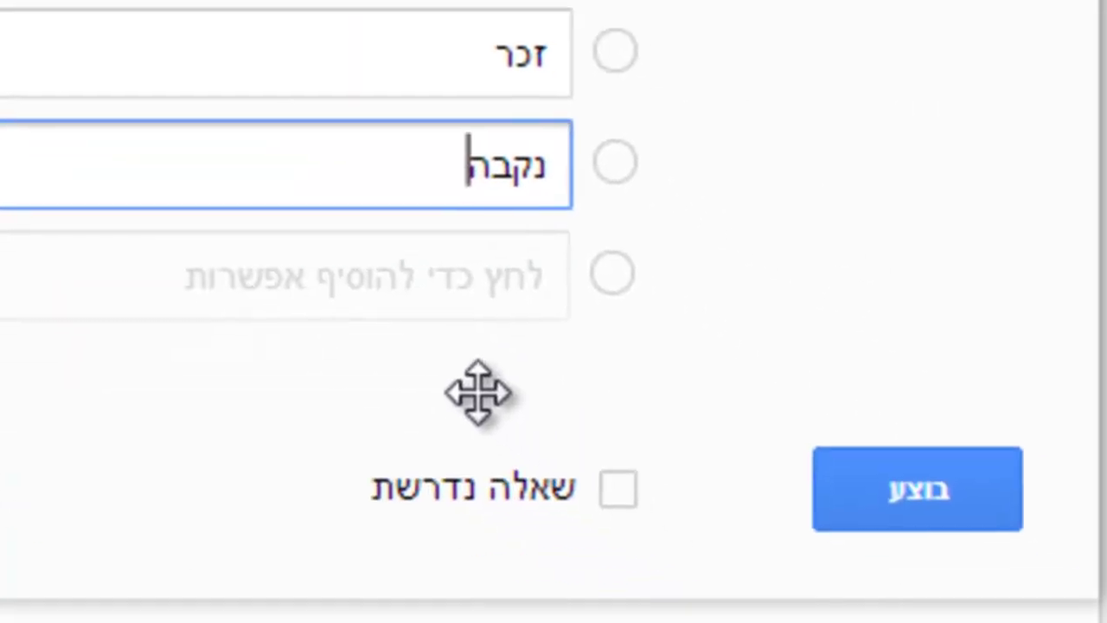
left_click(909, 505)
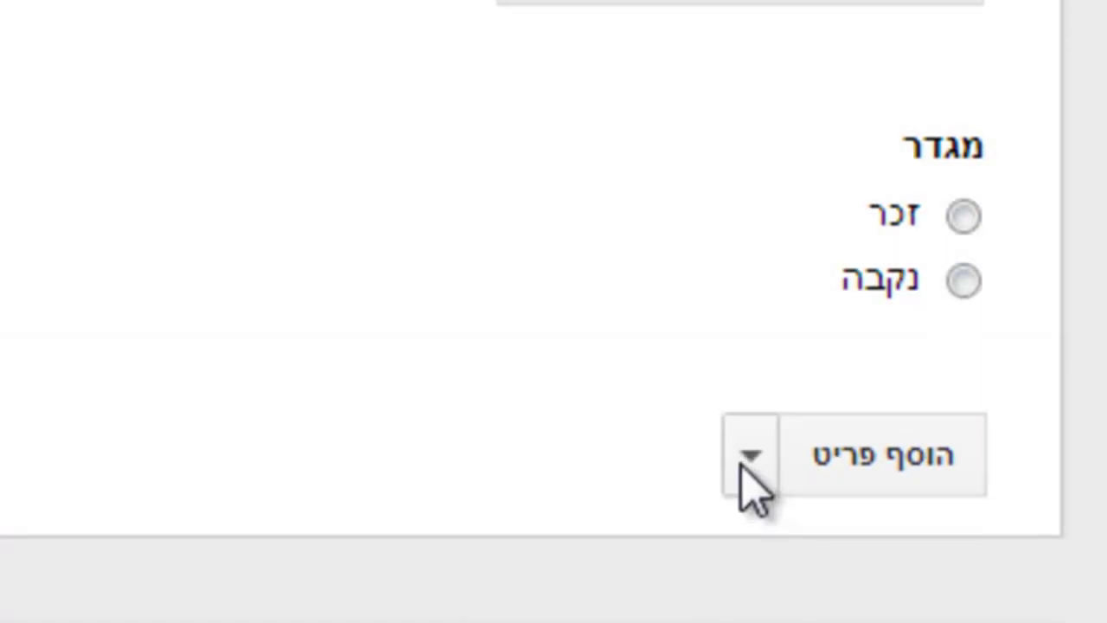
Add a checkbox question (תיבות סימון) titled "שפות דיבור" below the gender question
left_click(743, 465)
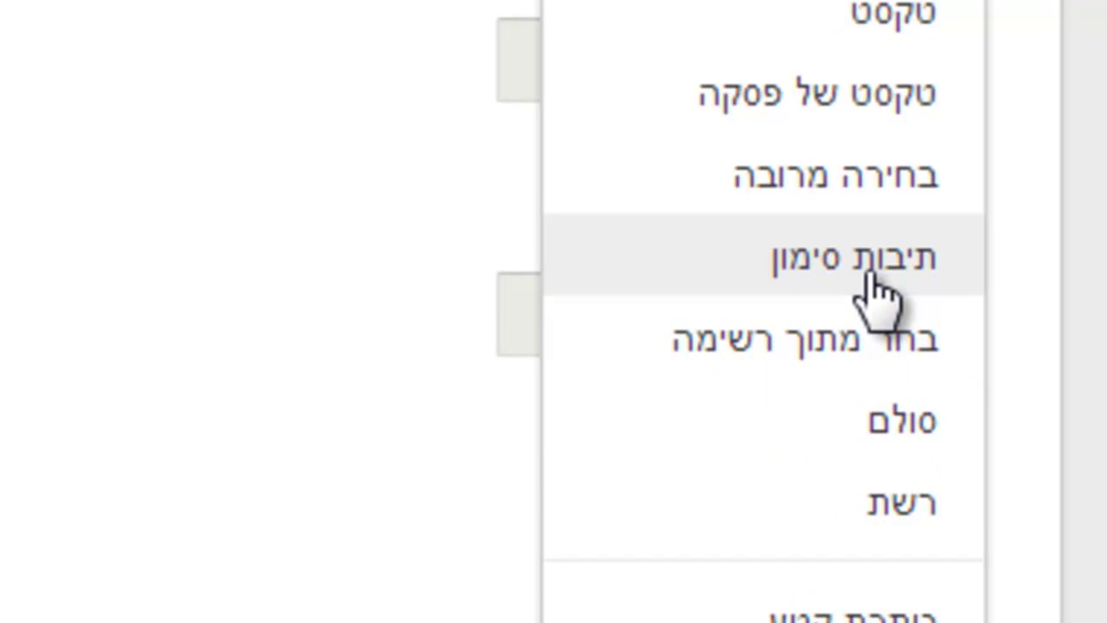
left_click(865, 259)
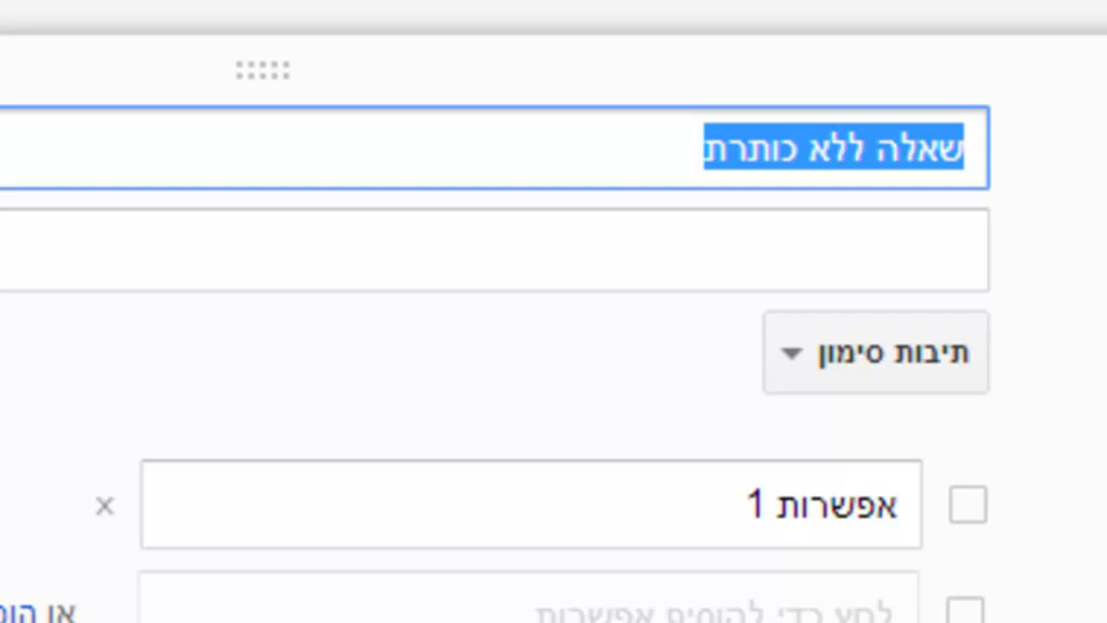
type("שפות ")
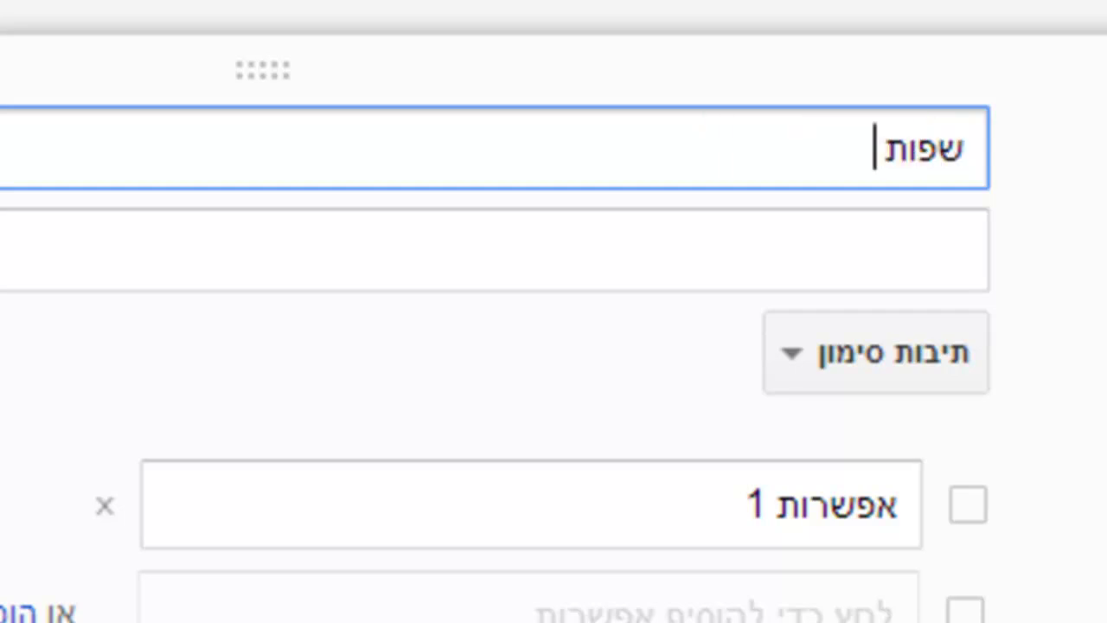
type("דיבור")
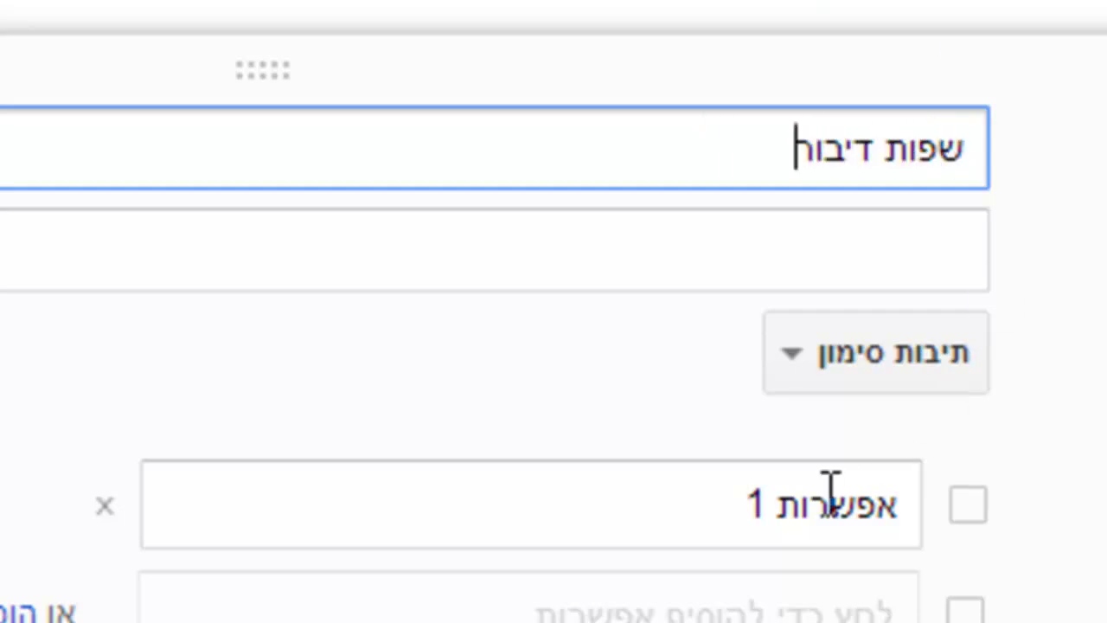
Give the spoken-languages question the options "עברית", "אנגלית", "רוסית", "ערבית" and an "אחר" choice, and finish editing it
left_click(761, 502)
type("עברית")
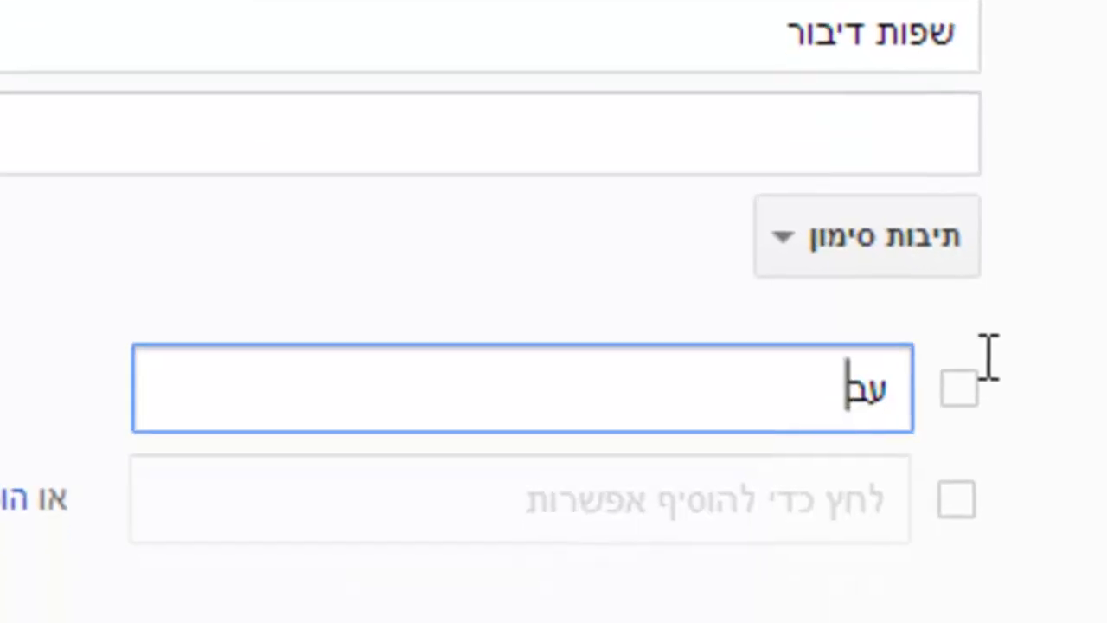
key("Return")
type("אםגלית")
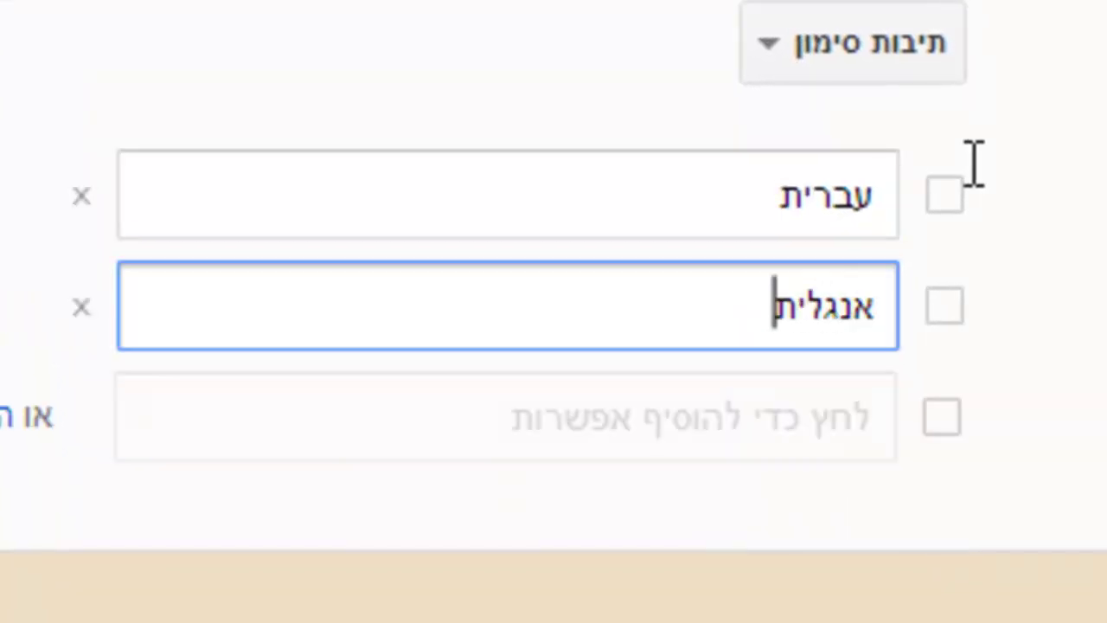
key("Return")
type("רוסית")
key("Return")
type("ערבית")
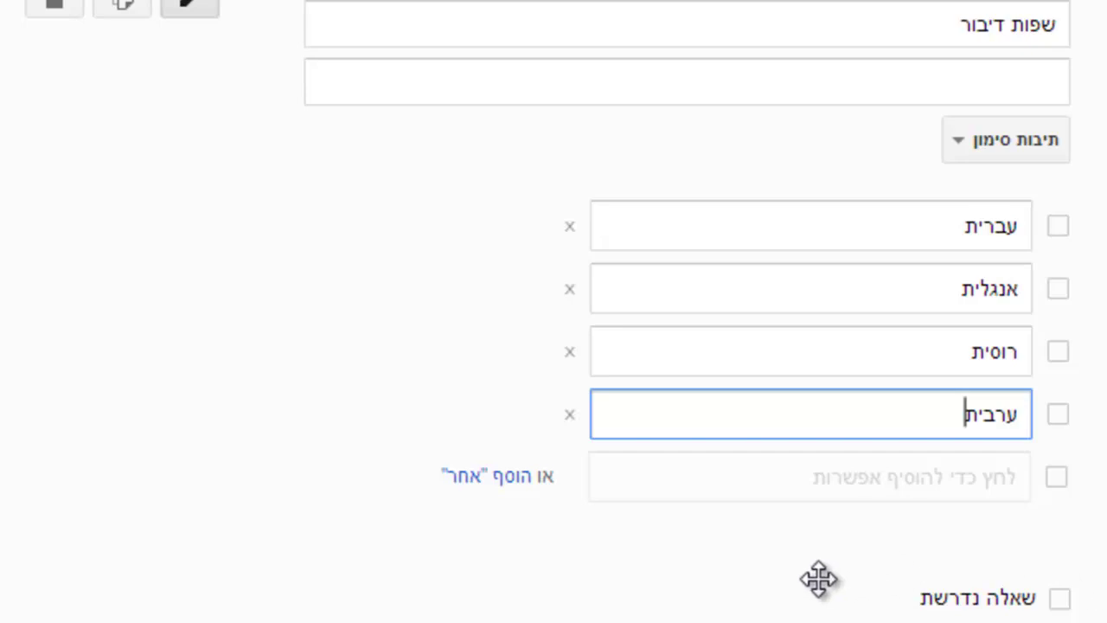
left_click(484, 476)
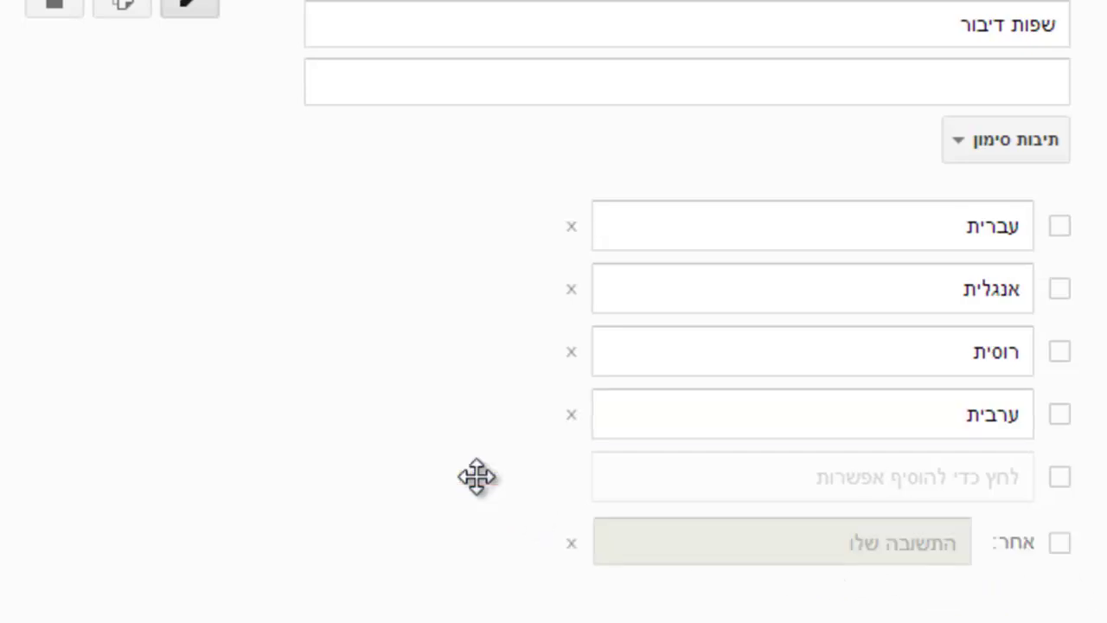
left_click(1062, 561)
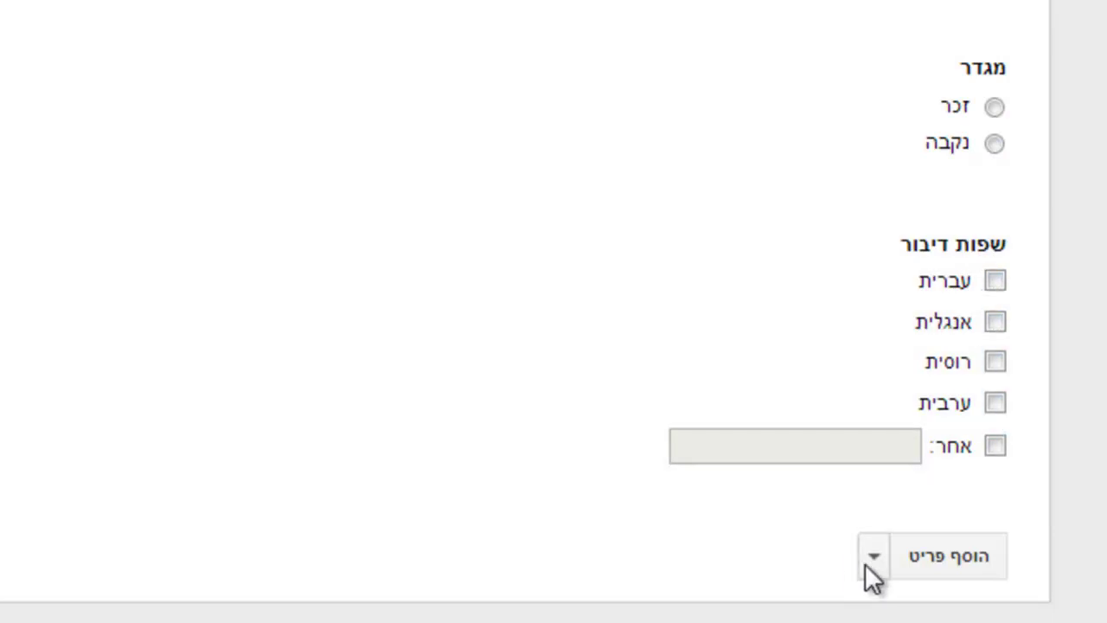
Add a choose-from-list question (בחר מתוך רשימה) titled "שנת לידה"
left_click(874, 559)
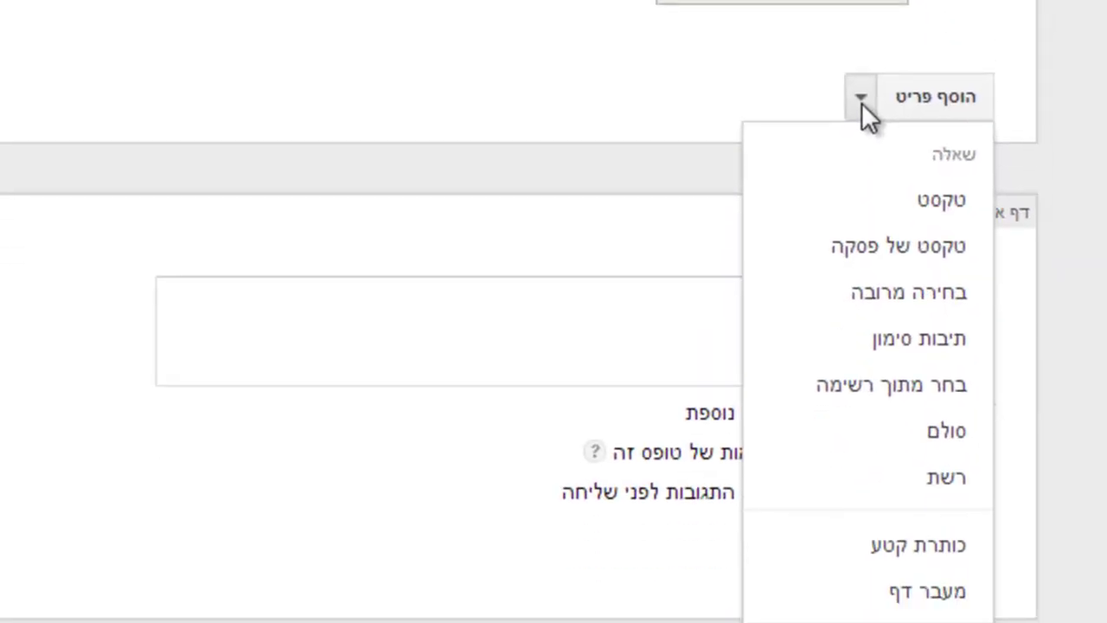
left_click(889, 384)
type("שנת לידה")
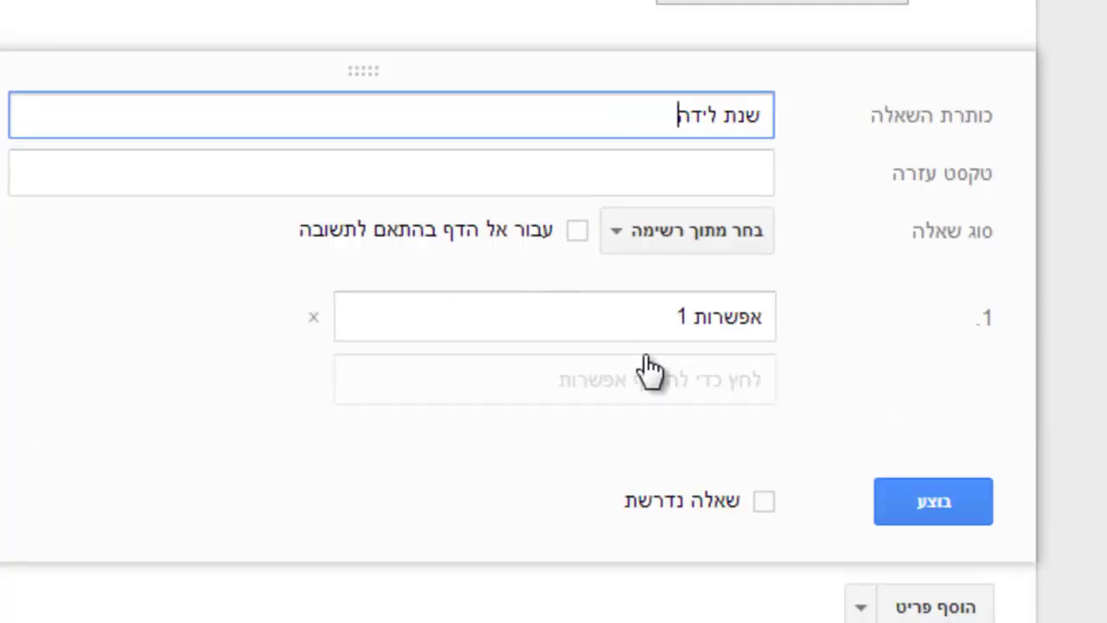
Fill the birth-year question's list with one option for each year from 1990 to 2000, and finish editing it
left_click(697, 317)
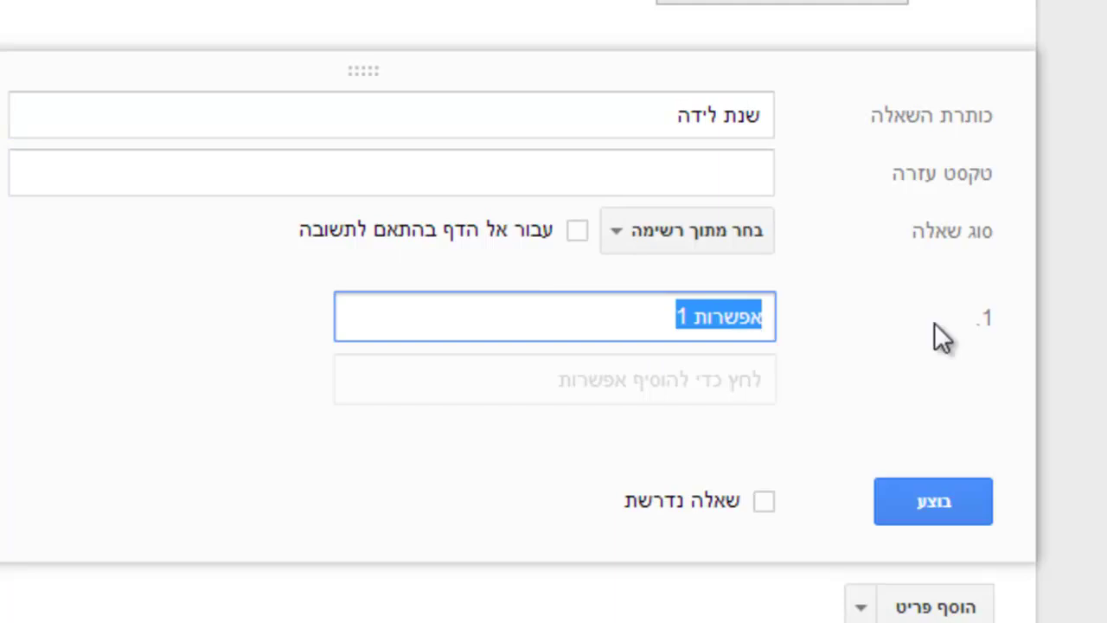
type("1")
type("0")
key("Return")
type("1991")
key("Return")
type("1992")
key("Return")
type("1993")
key("Return")
type("1994")
key("Return")
type("1995")
key("Return")
type("1996")
key("Return")
type("1997")
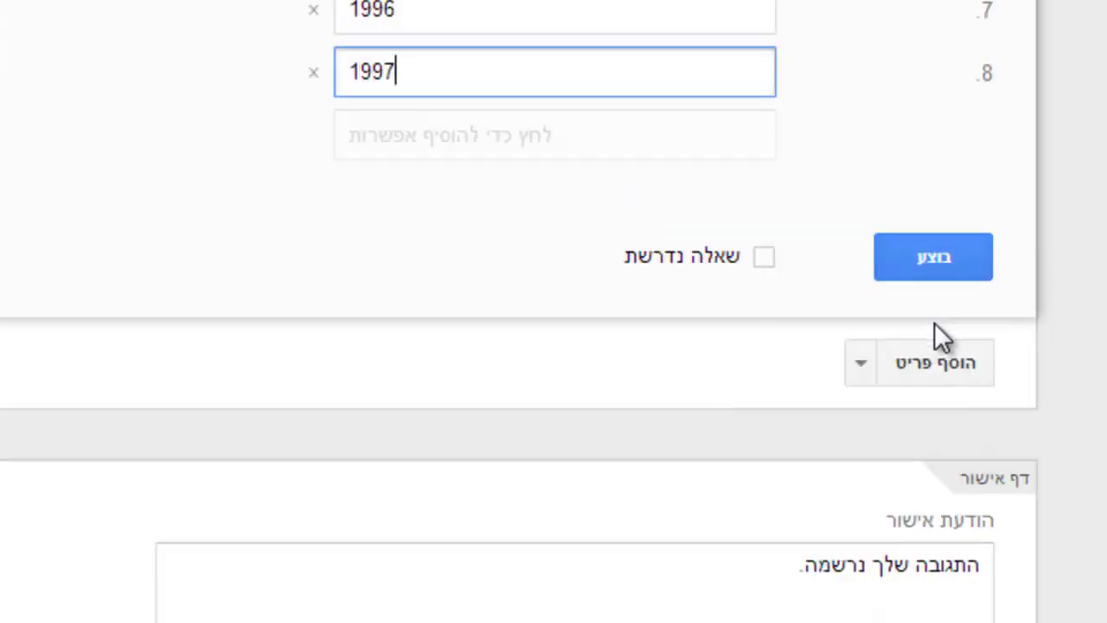
key("Return")
type("1998")
key("Return")
type("1999")
key("Return")
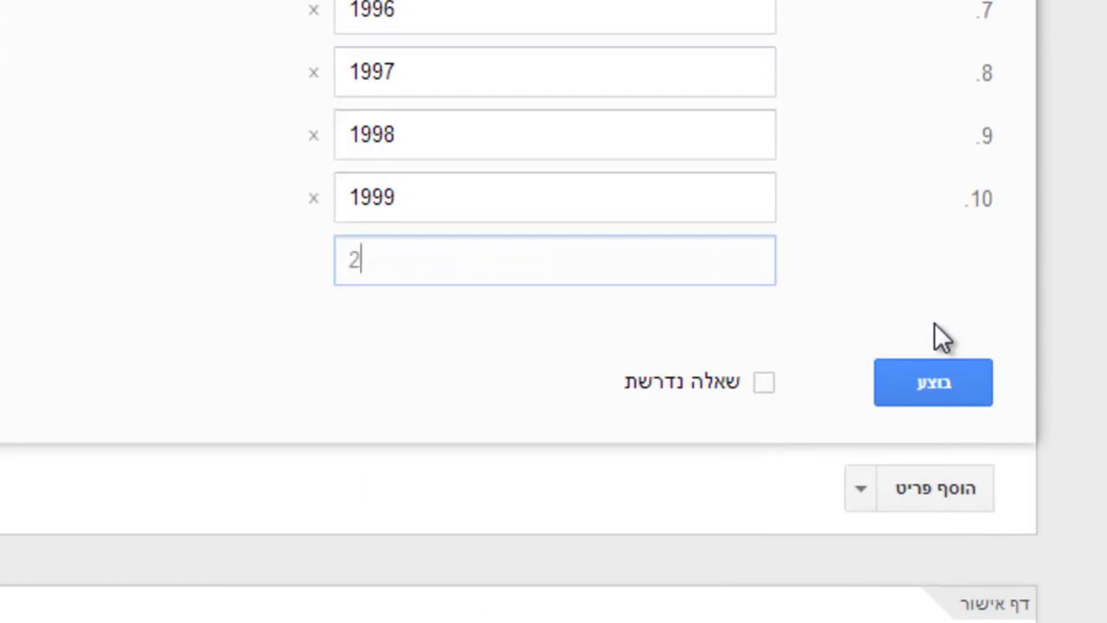
type("2000")
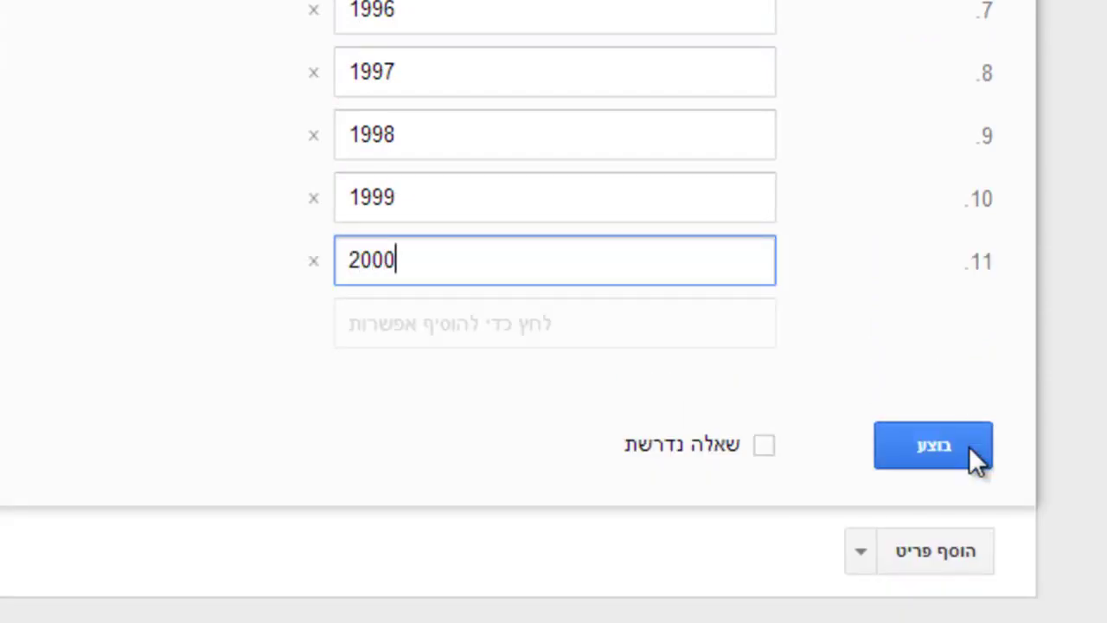
left_click(968, 446)
Add a scale question (סולם) titled "מהי מידת שביעות הרצון שלך מהתהליך החברתי שאנו מקיימים בכתה?"
left_click(863, 108)
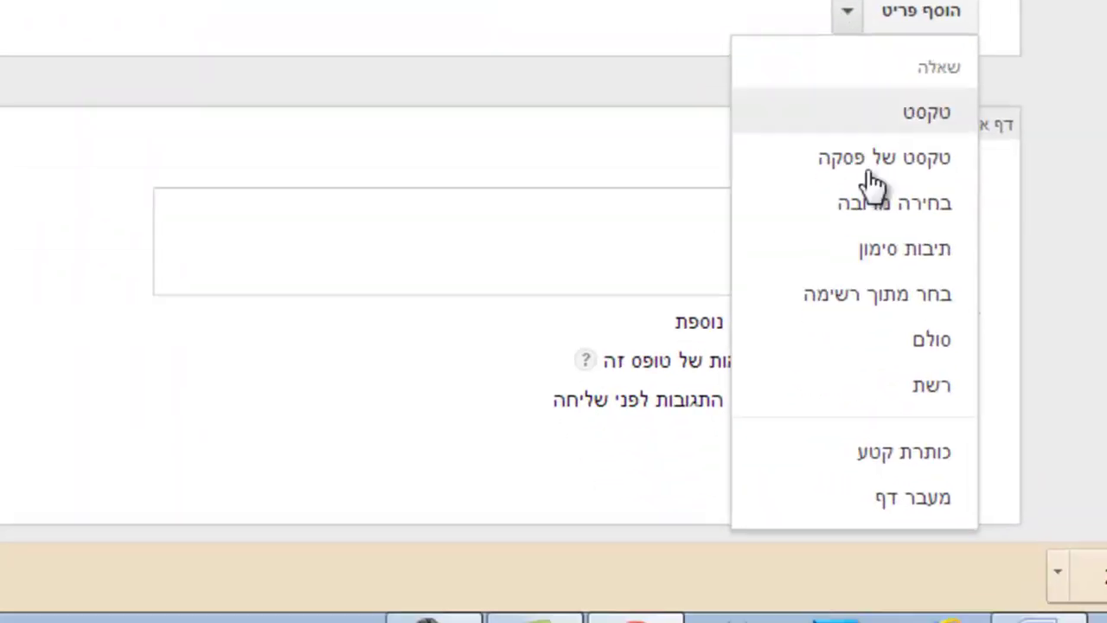
left_click(929, 356)
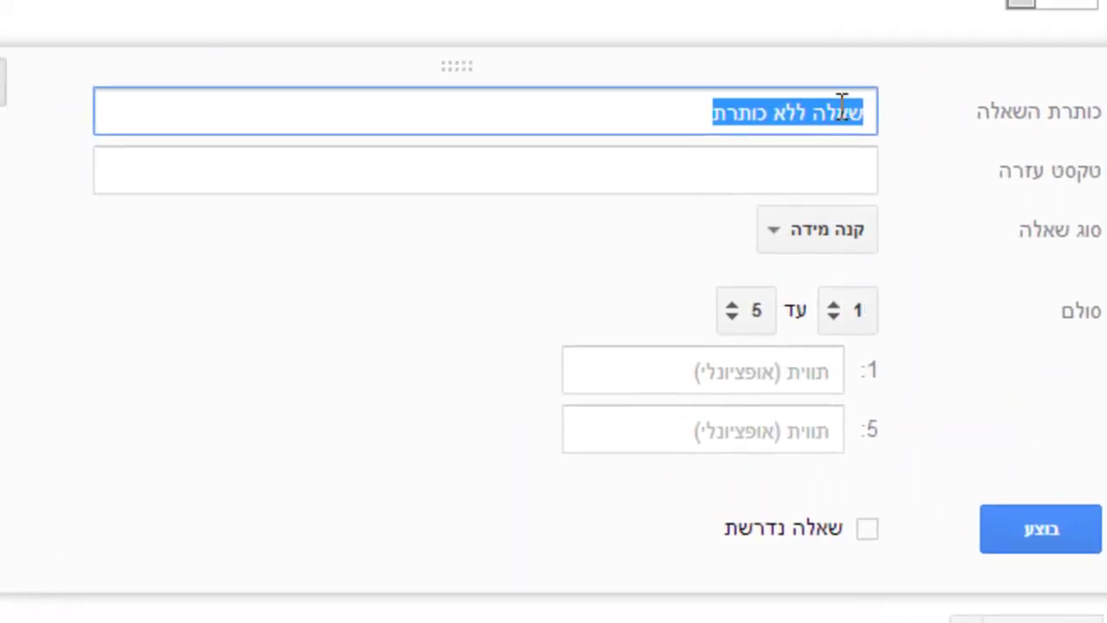
type("מהי מידת שביעות הרצון שלך מהתהליך החברתי שאנו מקיימים בכתה?")
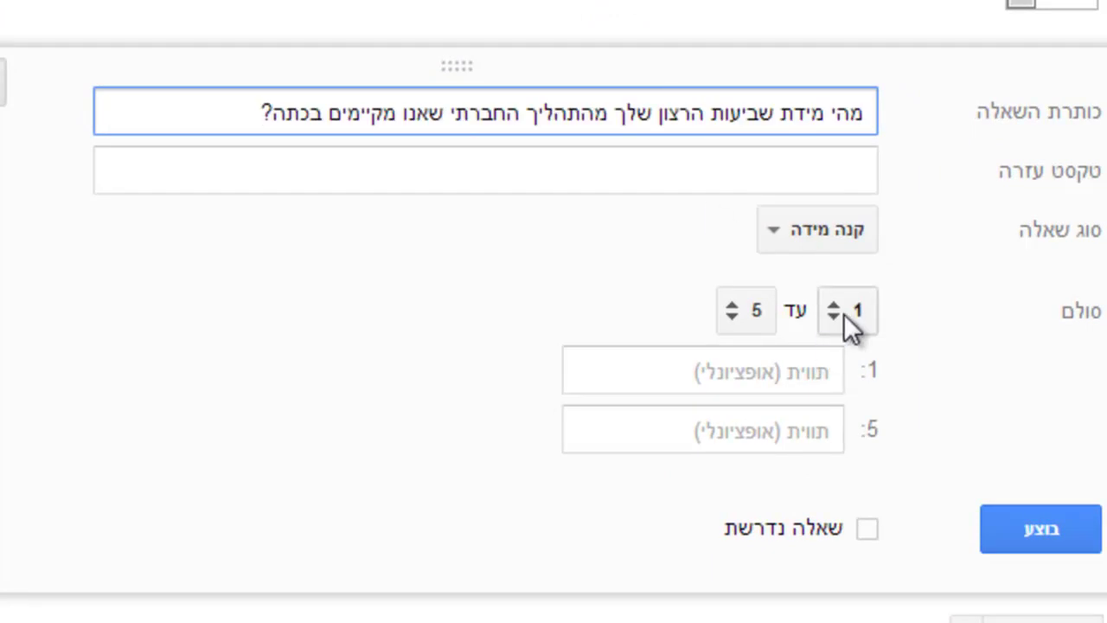
Set the satisfaction question's scale to run from 1 to 5
left_click(838, 316)
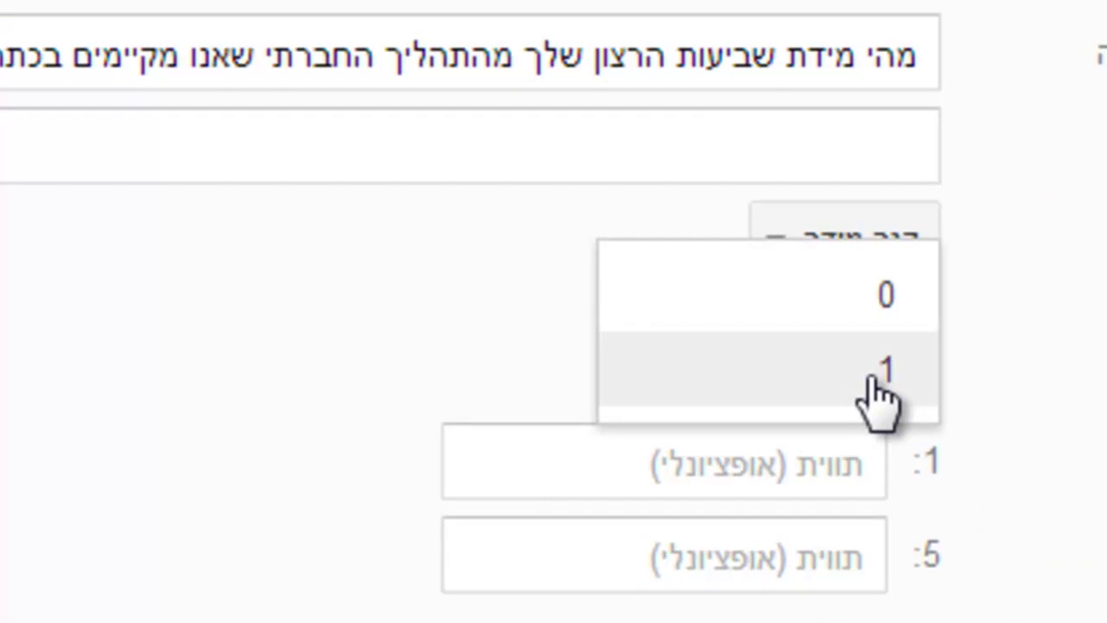
left_click(874, 394)
left_click(718, 389)
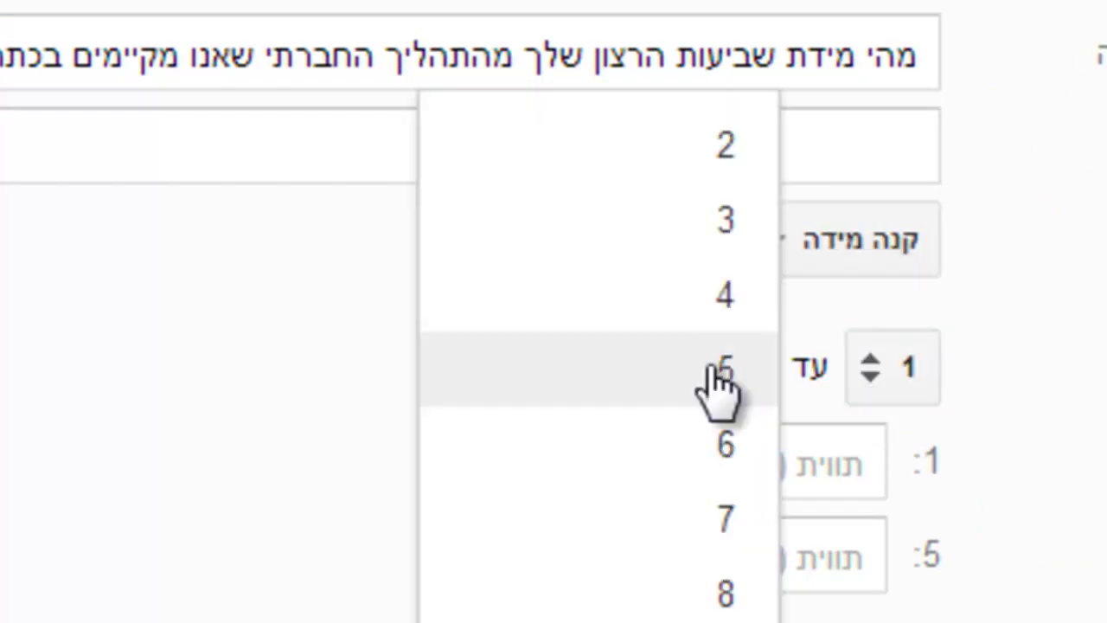
left_click(713, 385)
Label scale value 1 "כלל לא מרוצה" and value 5 "מרוצה מאד", and finish editing the question
left_click(856, 476)
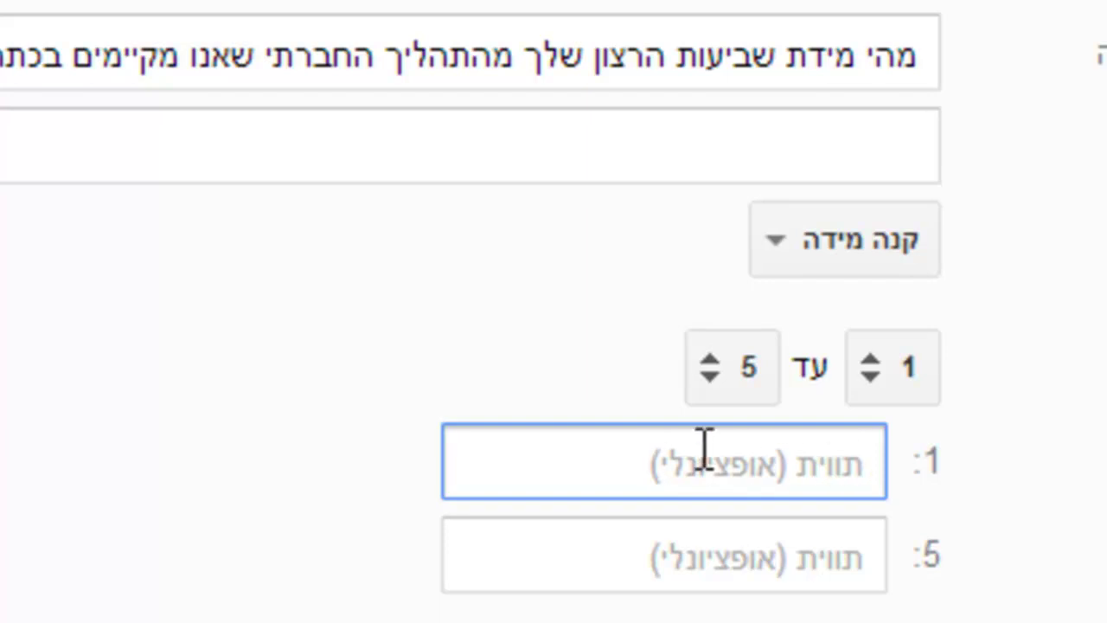
type("כל")
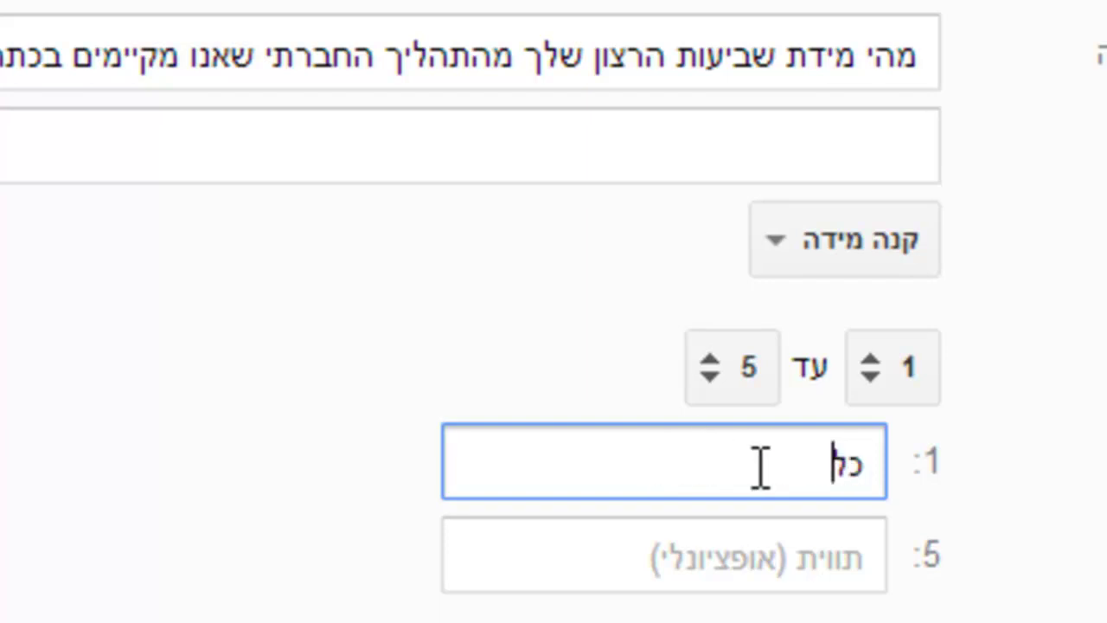
type("ל לא מרוצה")
key("Tab")
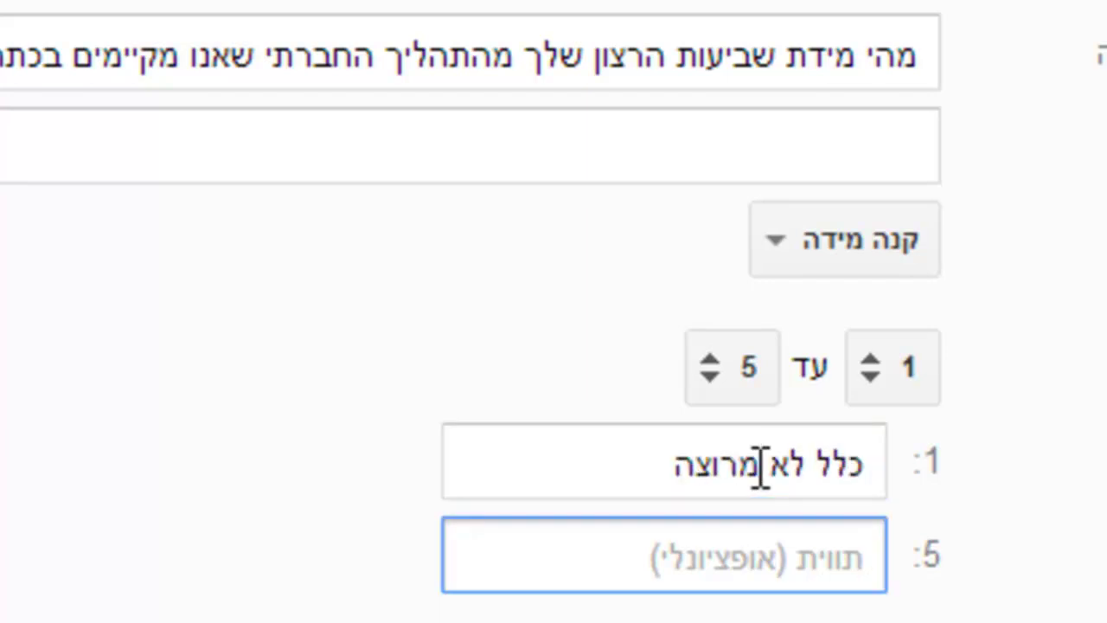
type("מהוצה מאד")
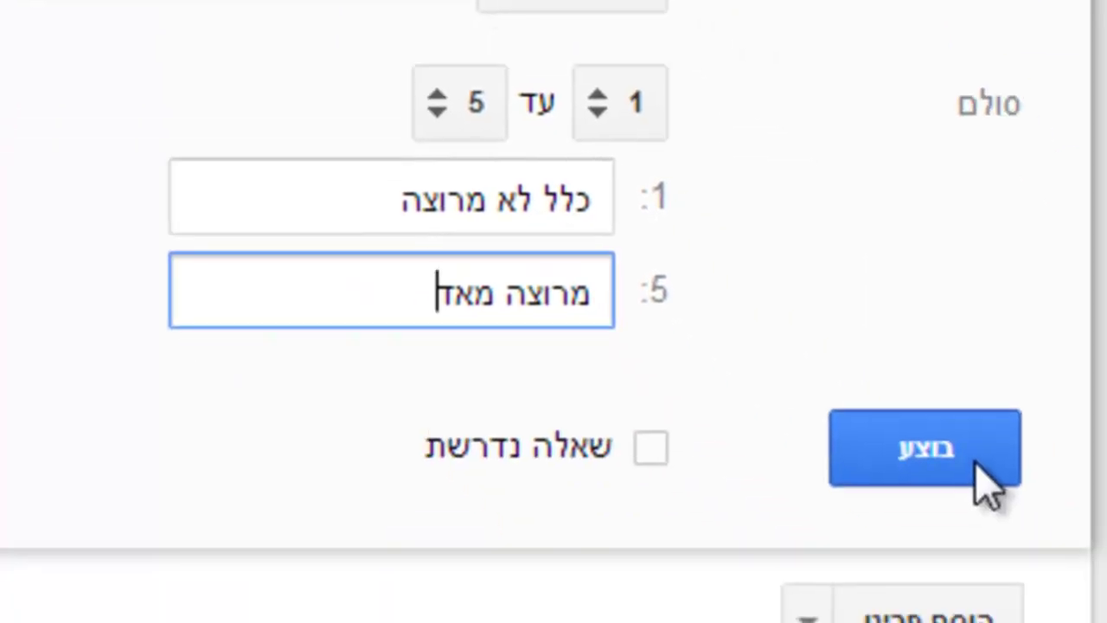
left_click(977, 463)
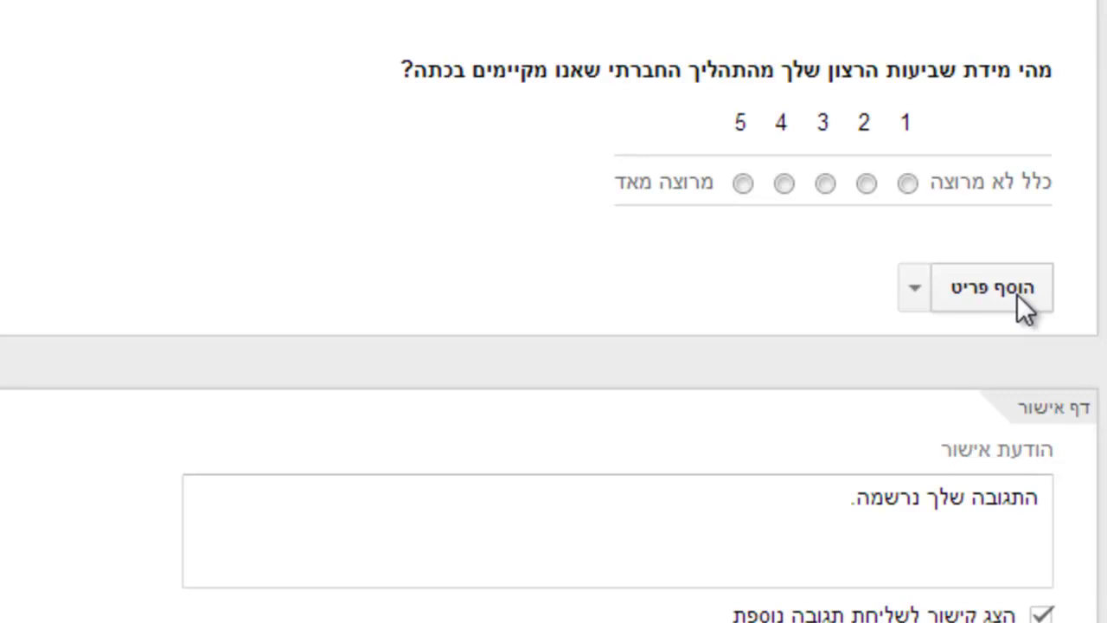
Select the confirmation message text in the form's confirmation page section
scroll(1016, 294, "down", 3)
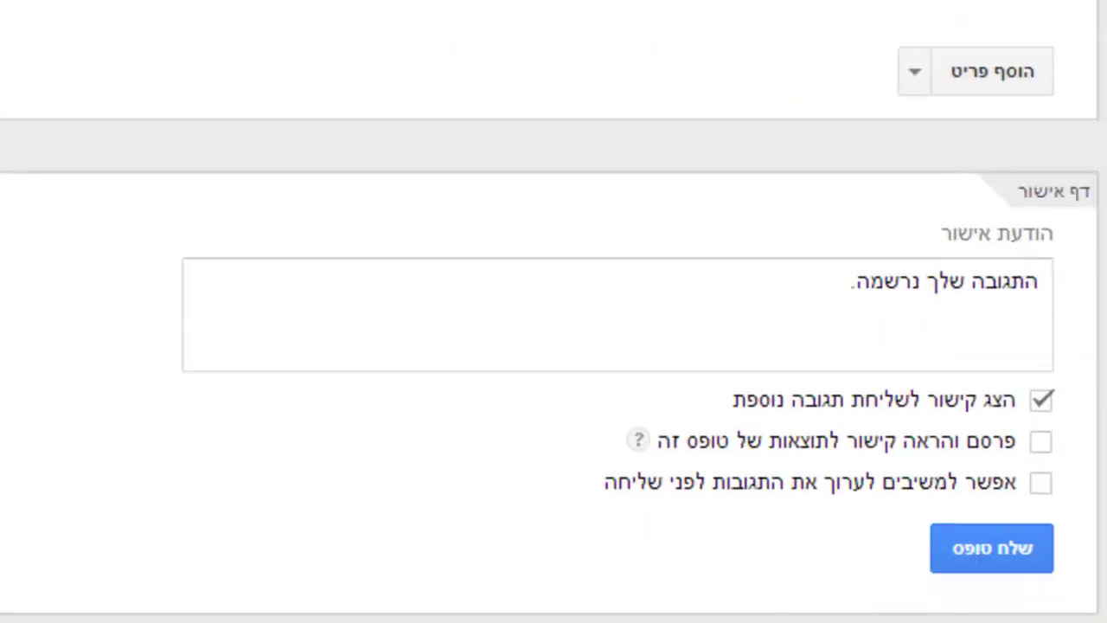
left_click_drag(830, 283, 1067, 284)
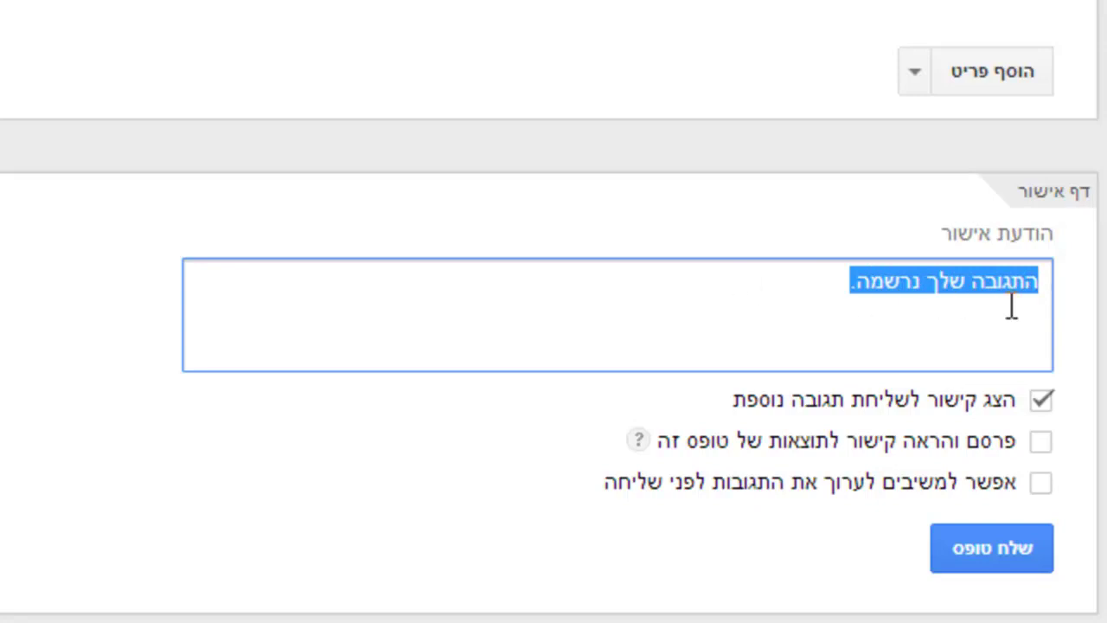
Open the form's sending options and copy the full share link
left_click(1007, 552)
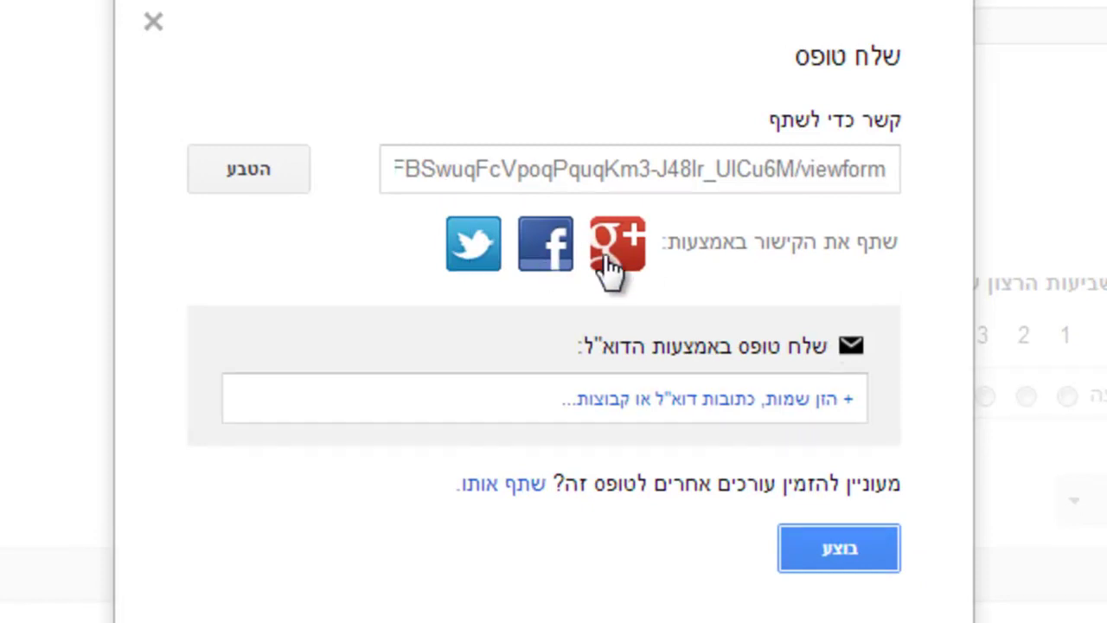
left_click(579, 177)
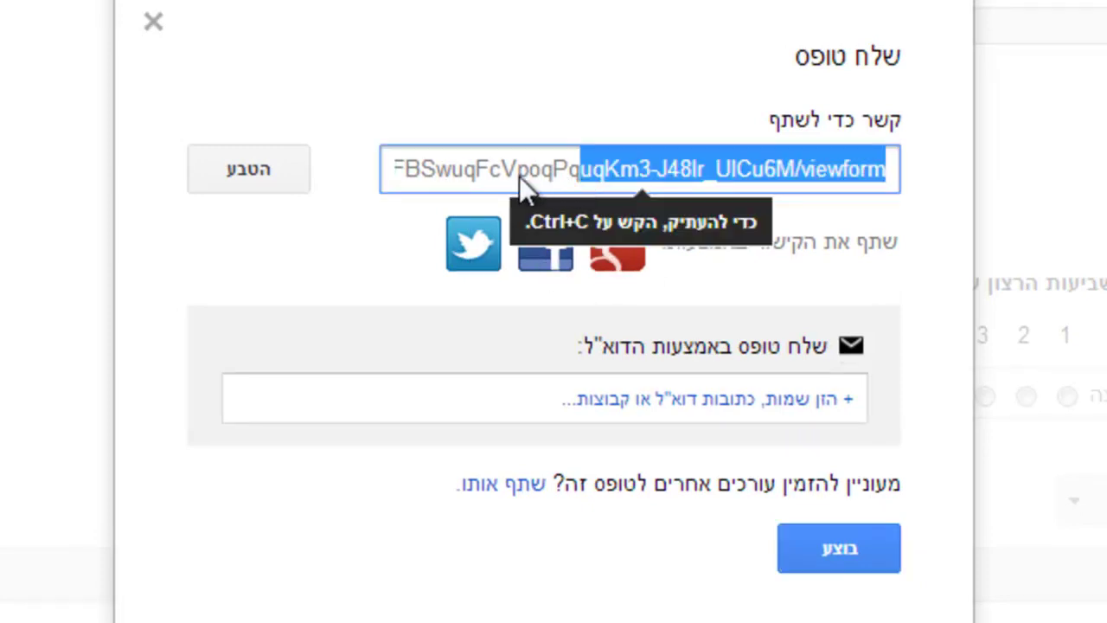
left_click(627, 176)
right_click(627, 175)
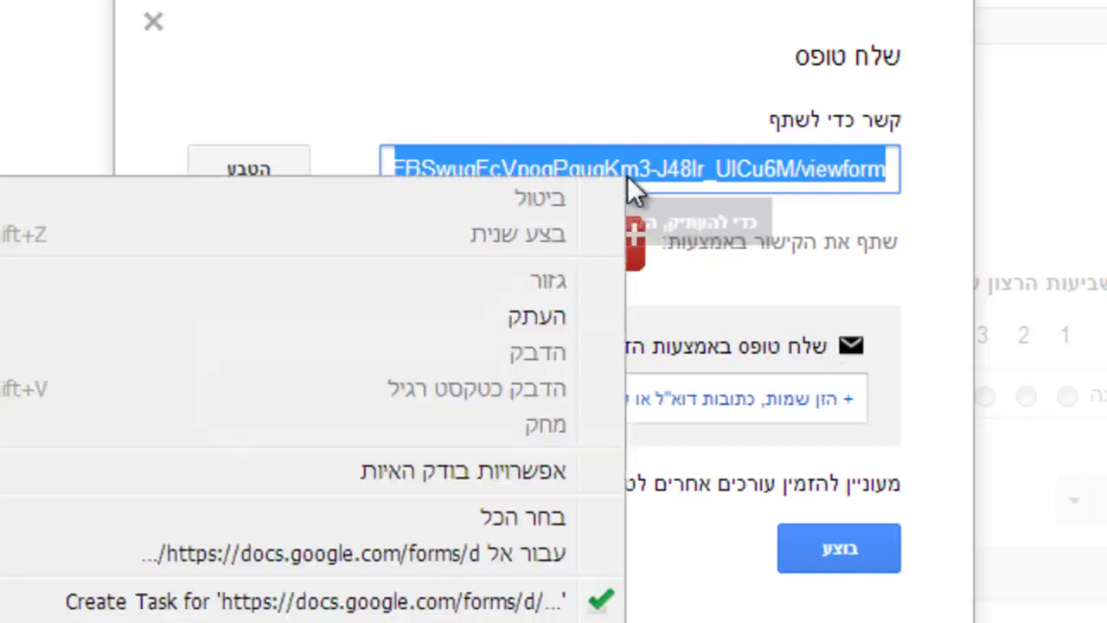
left_click(588, 315)
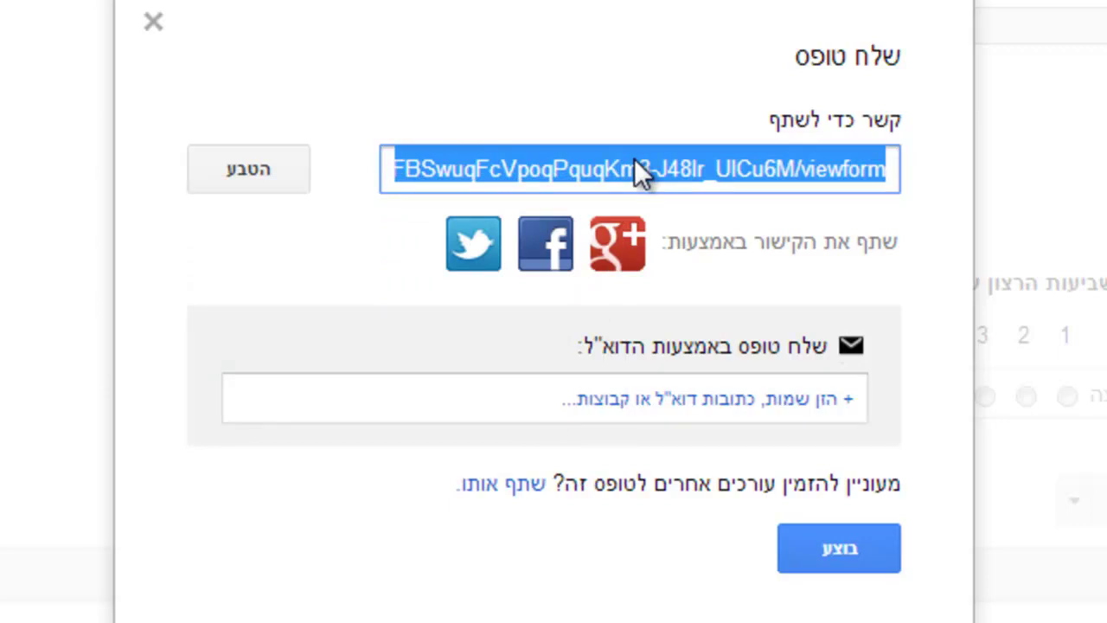
Try to send the form by e-mail without entering recipients, and close the sending options
left_click(674, 403)
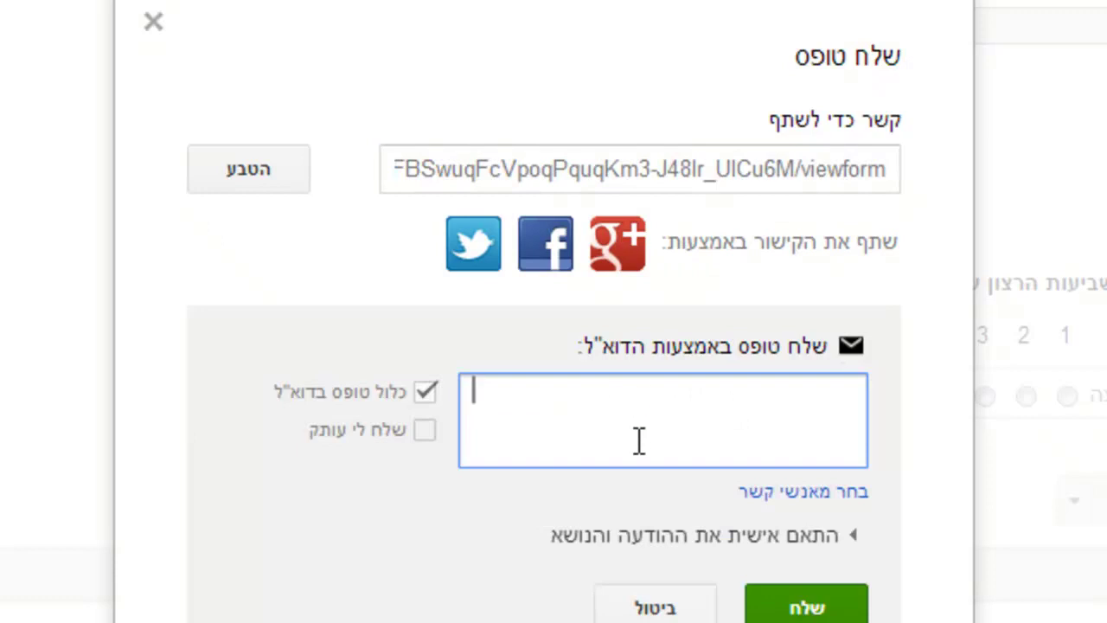
left_click(821, 610)
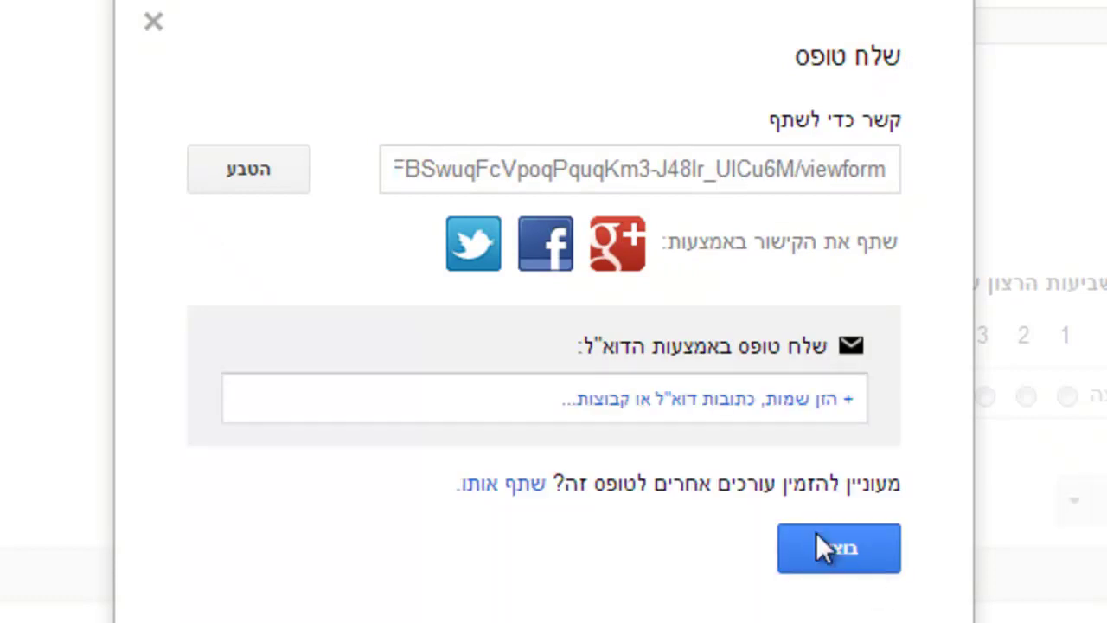
left_click(819, 554)
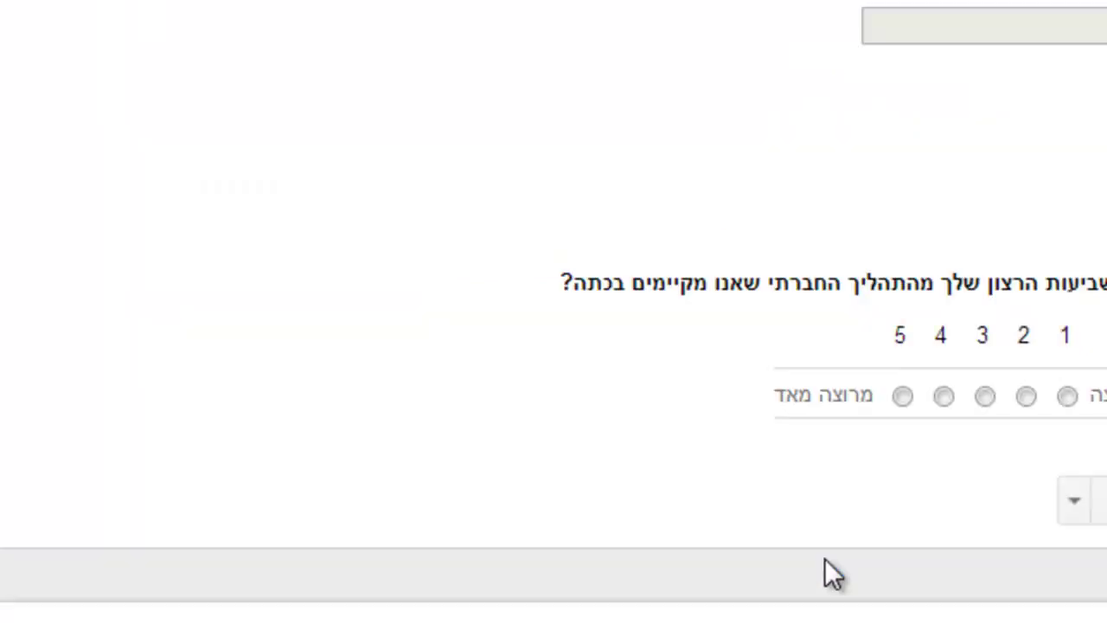